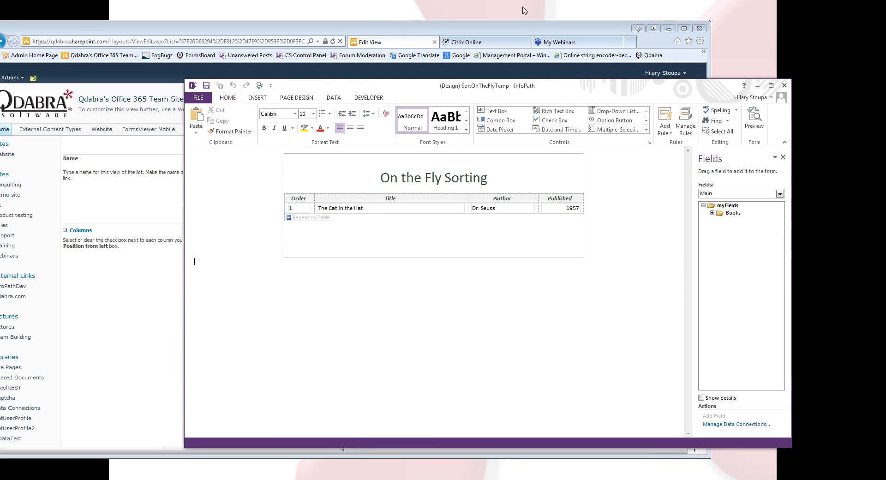
# Step: Bring the SharePoint Edit View page to the front and set the Assigned To column's position from left to 7
pyautogui.moveTo(519, 30); pyautogui.dragTo(573, 21)
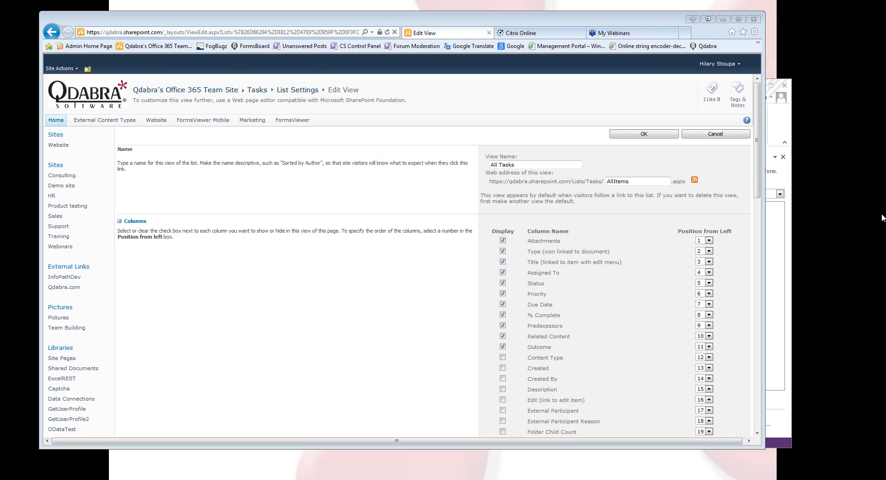
pyautogui.click(375, 343)
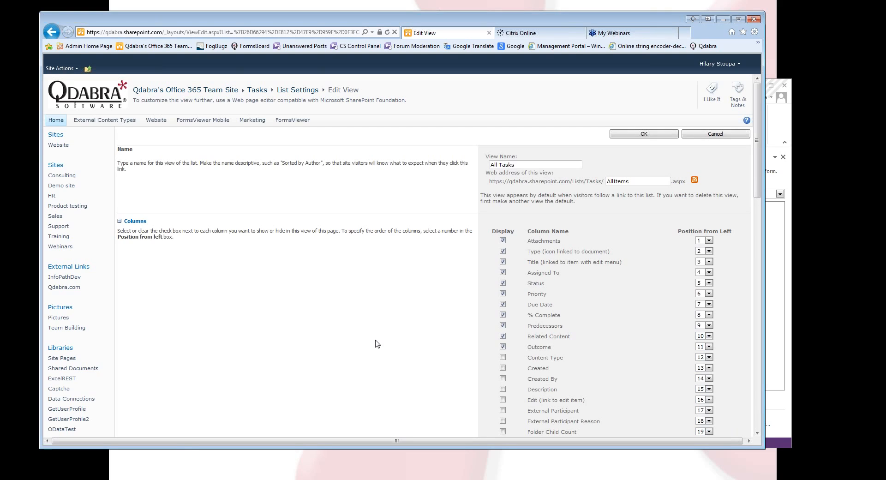
pyautogui.click(708, 273)
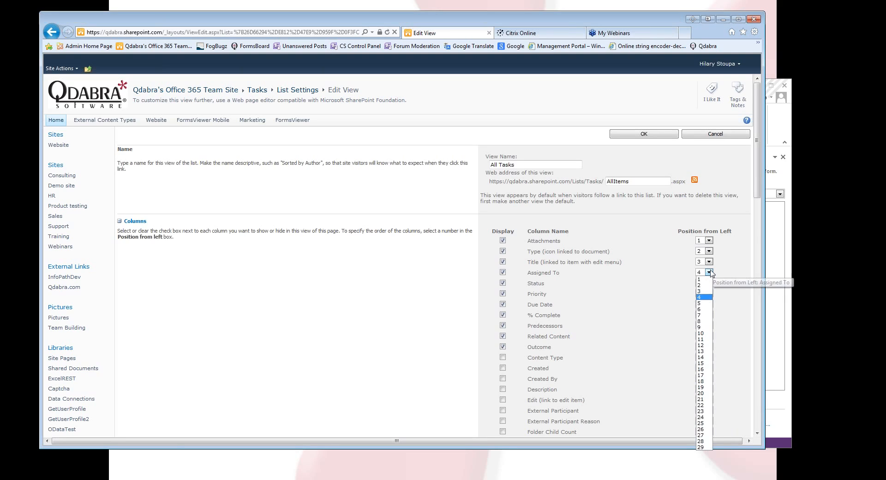
pyautogui.click(706, 317)
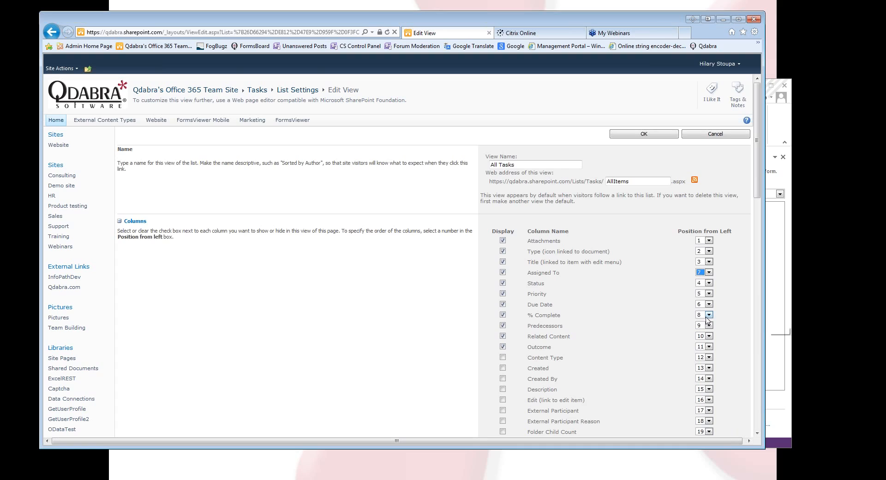
# Step: Set the position from left to 1 for the Title column and 18 for the Content Type column
pyautogui.click(710, 262)
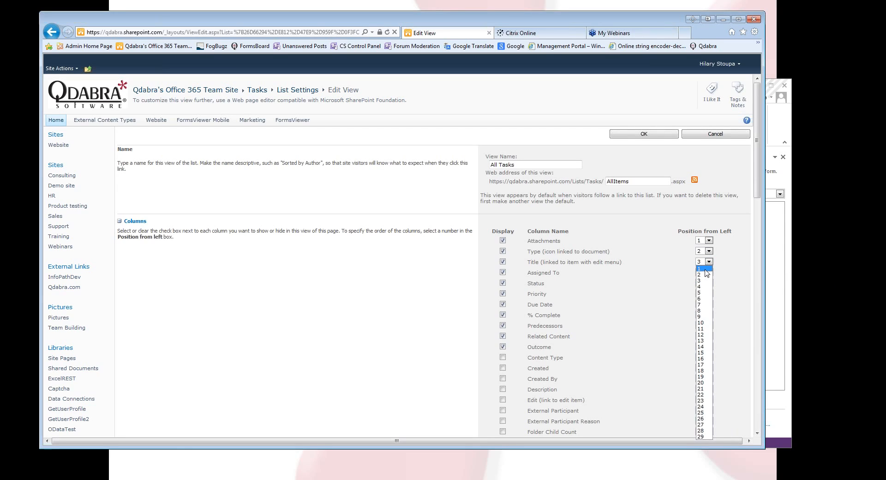
pyautogui.click(701, 268)
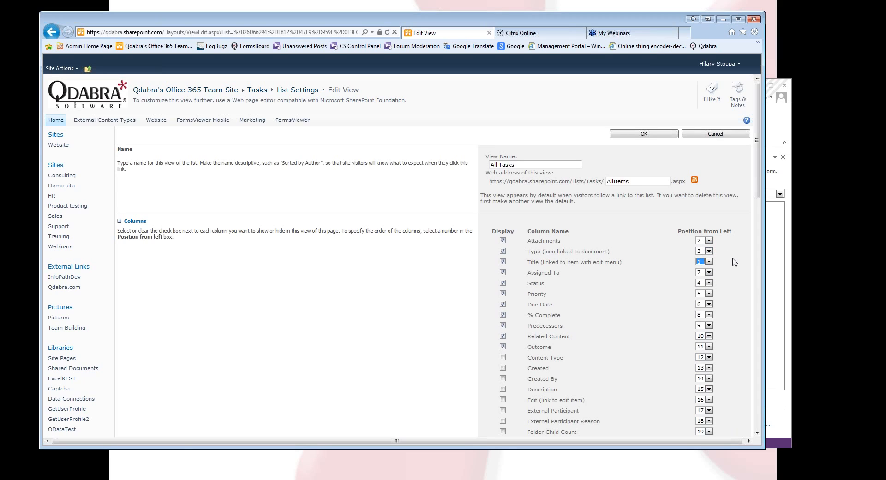
pyautogui.click(709, 357)
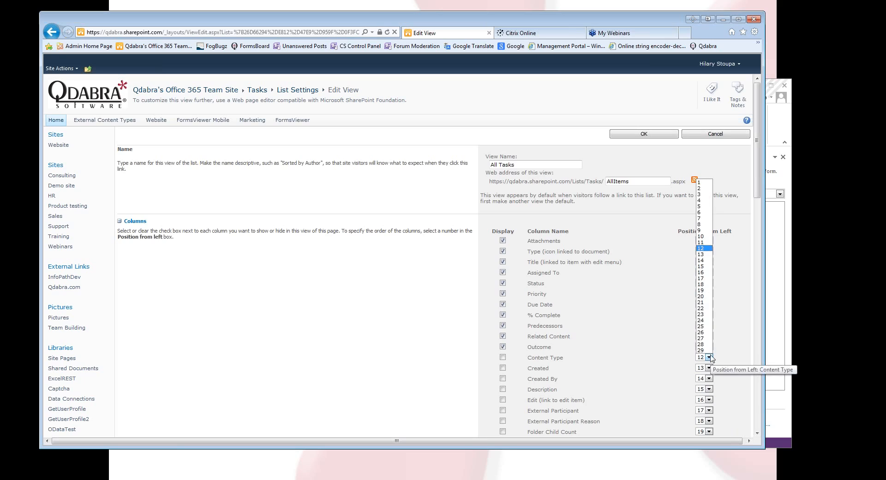
pyautogui.click(702, 284)
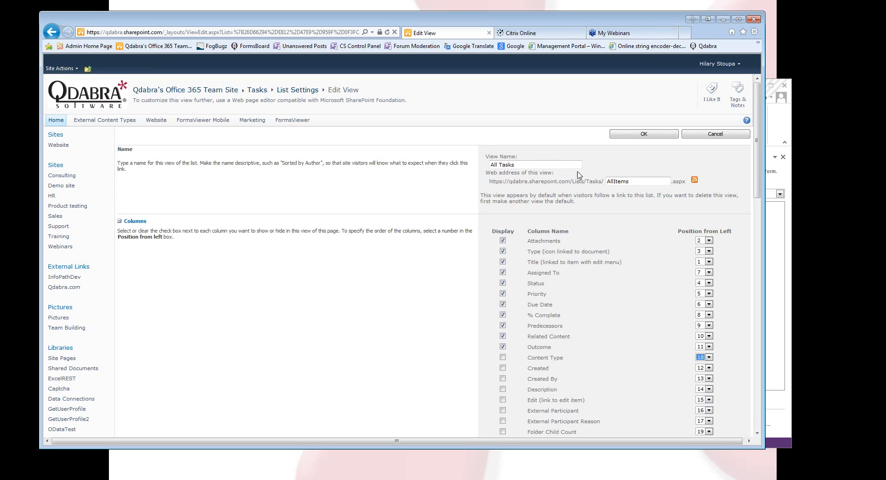
# Step: Set the Type (icon linked to document) column's position from left to 12, change it to 2, and finally to 14
pyautogui.click(709, 251)
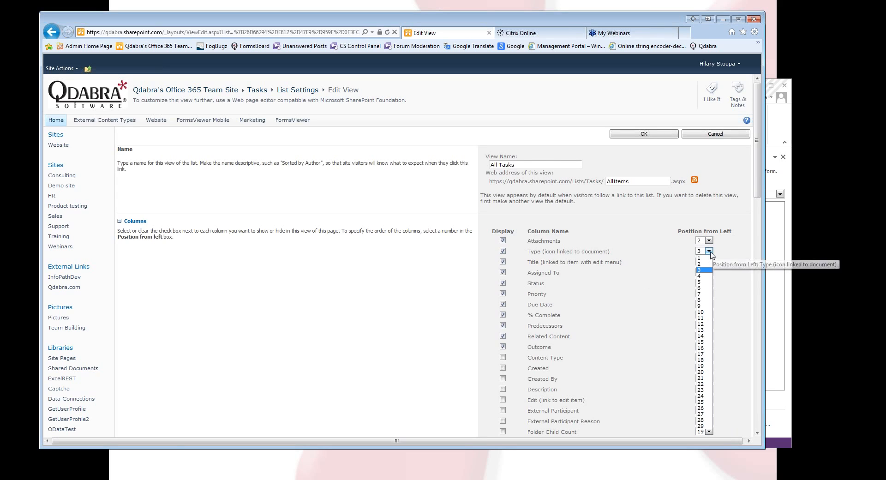
pyautogui.click(709, 324)
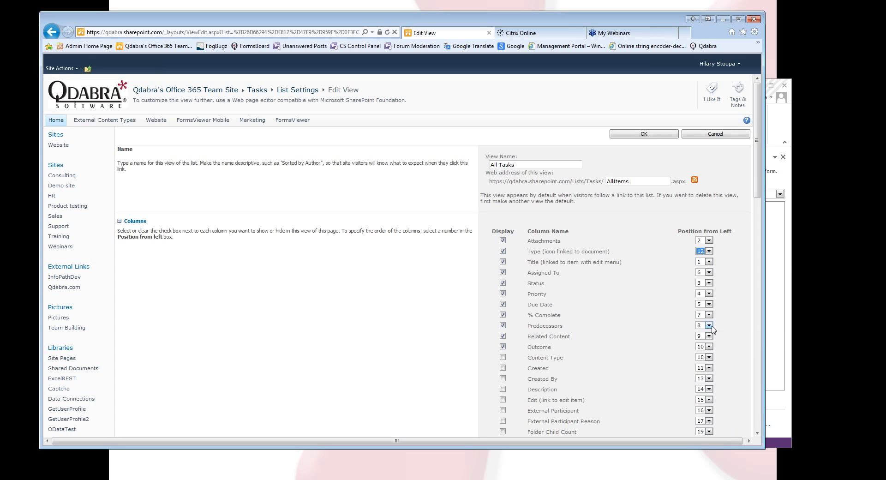
pyautogui.click(709, 251)
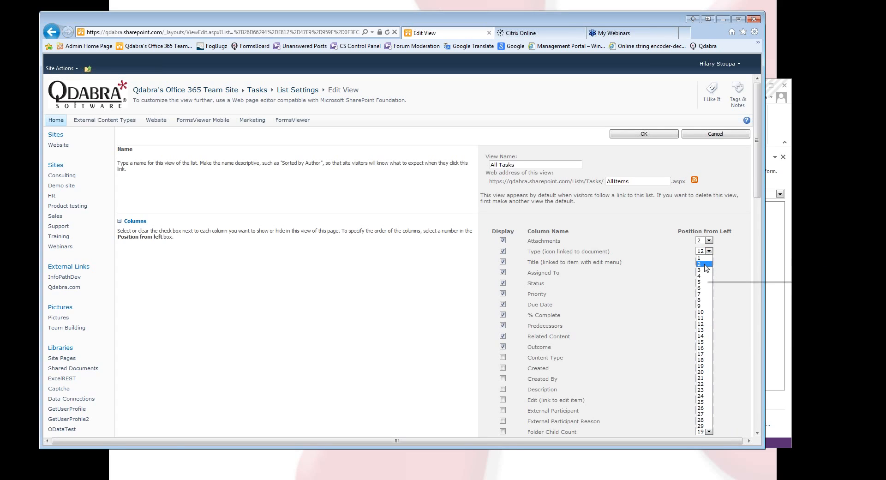
pyautogui.click(704, 266)
pyautogui.click(709, 251)
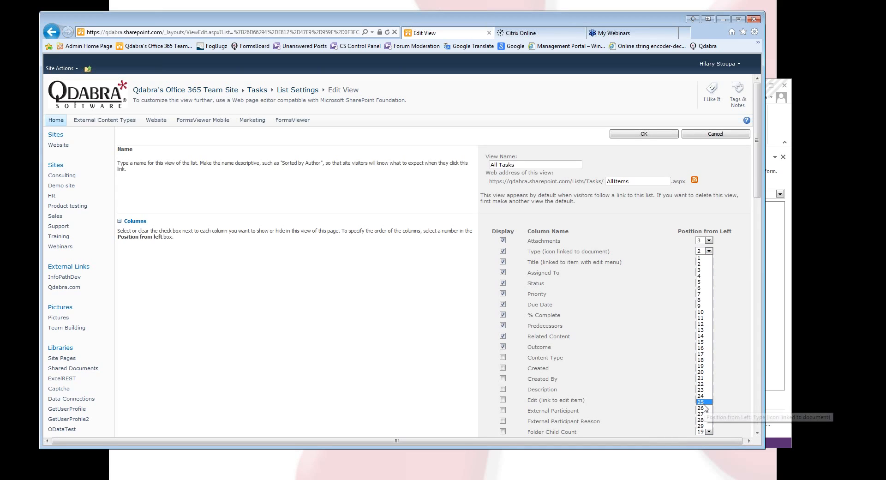
pyautogui.click(701, 336)
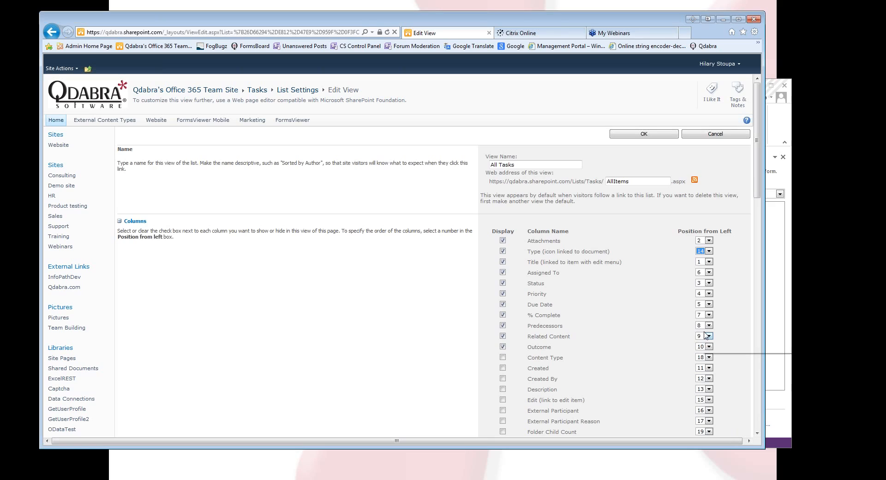
# Step: Switch to the SortOnTheFlyTemp form in InfoPath, and reposition and enlarge its window
pyautogui.click(723, 21)
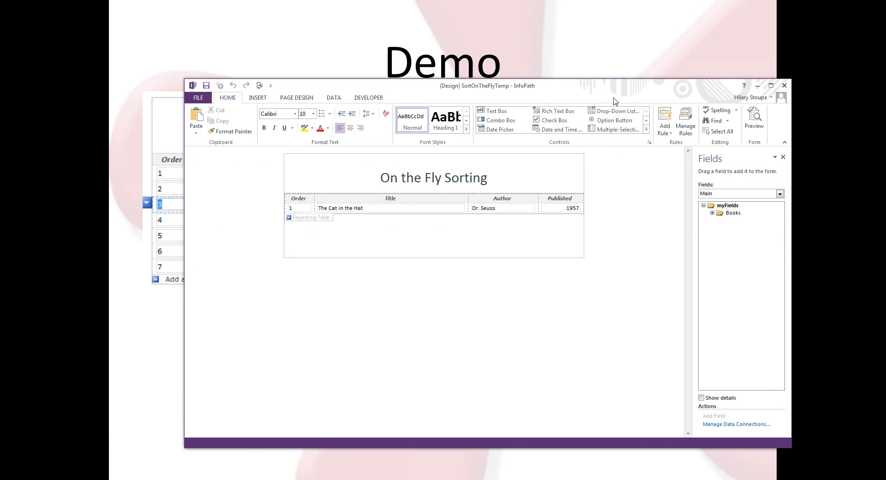
pyautogui.moveTo(561, 87); pyautogui.dragTo(525, 42)
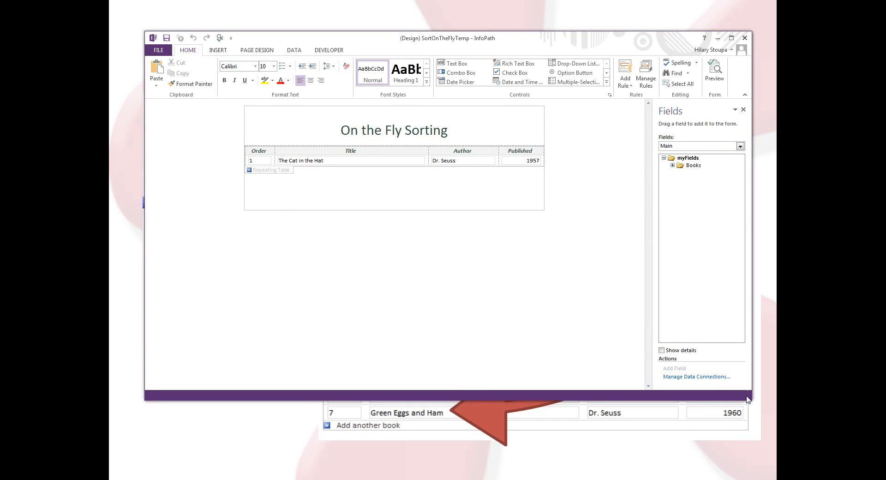
pyautogui.moveTo(749, 398); pyautogui.dragTo(761, 447)
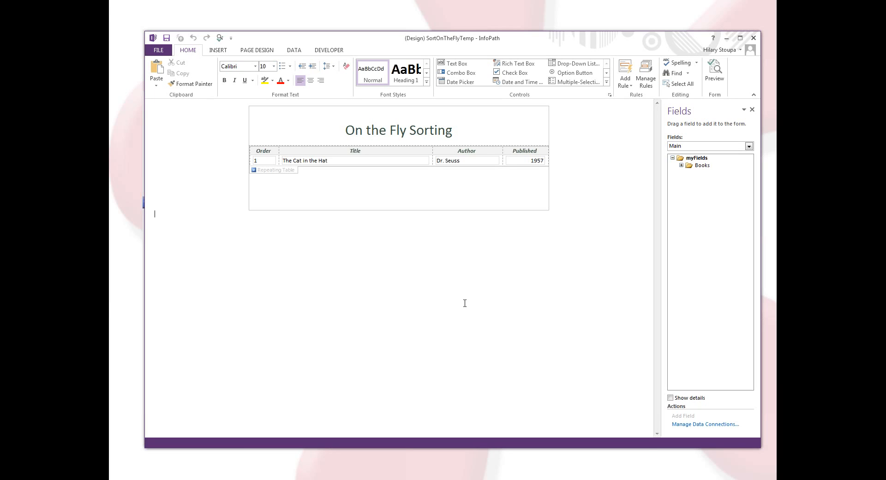
# Step: Open the form's default values and expand the Books group to view its Book rows
pyautogui.click(294, 51)
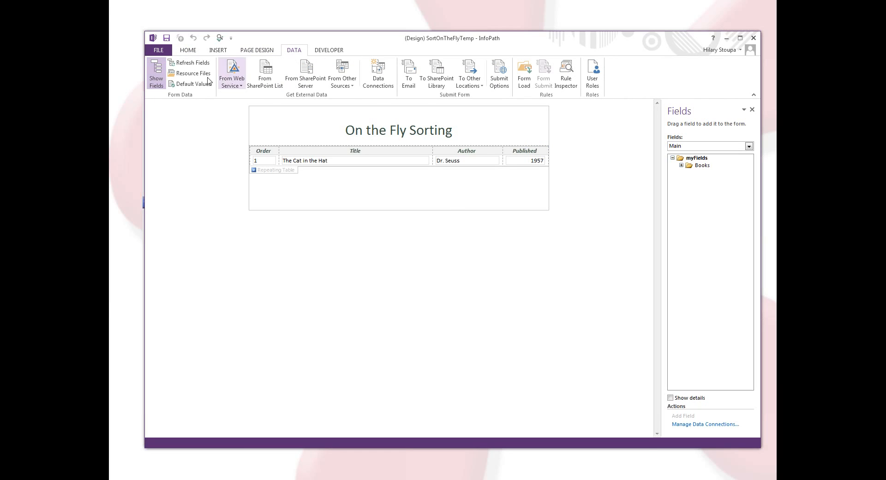
pyautogui.click(189, 83)
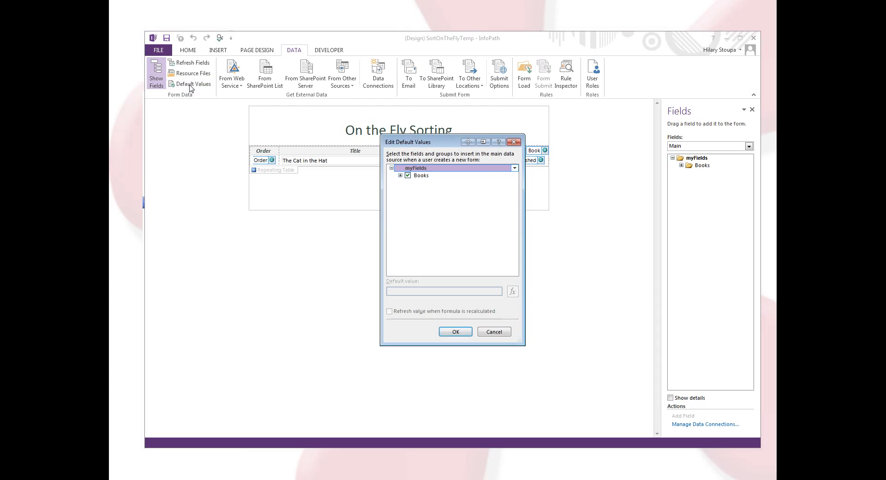
pyautogui.click(400, 176)
pyautogui.click(409, 190)
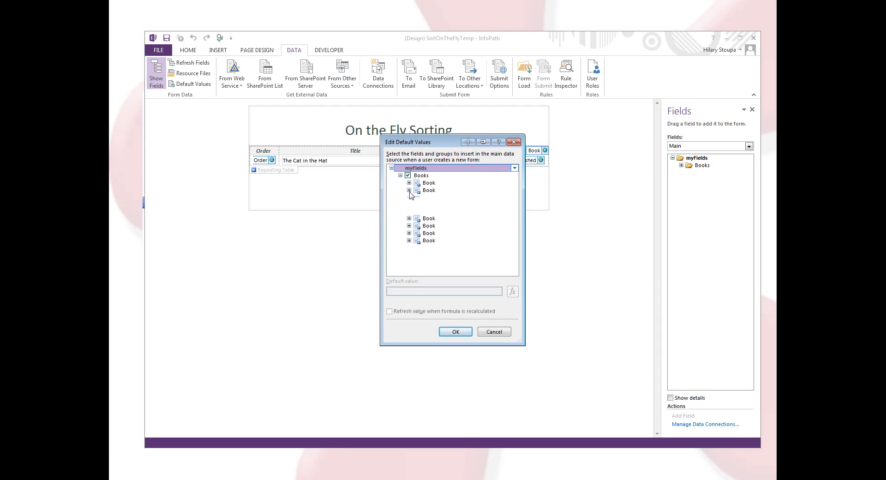
pyautogui.click(409, 190)
pyautogui.click(400, 175)
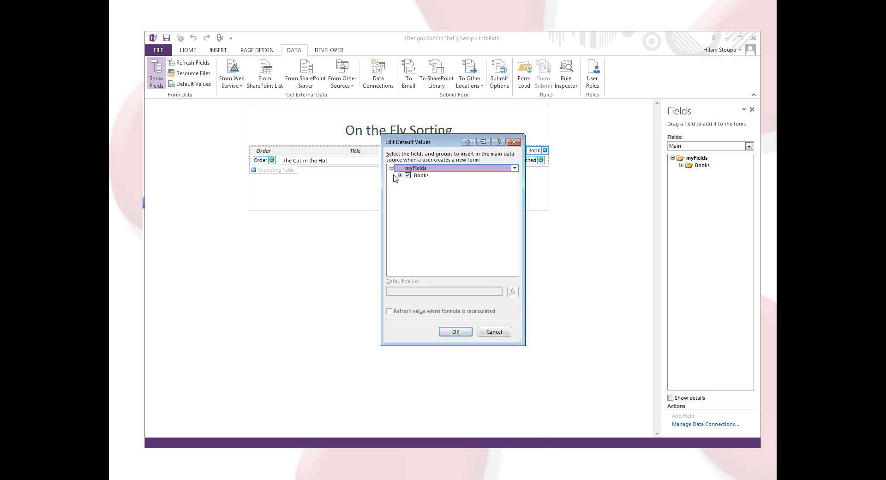
pyautogui.click(400, 175)
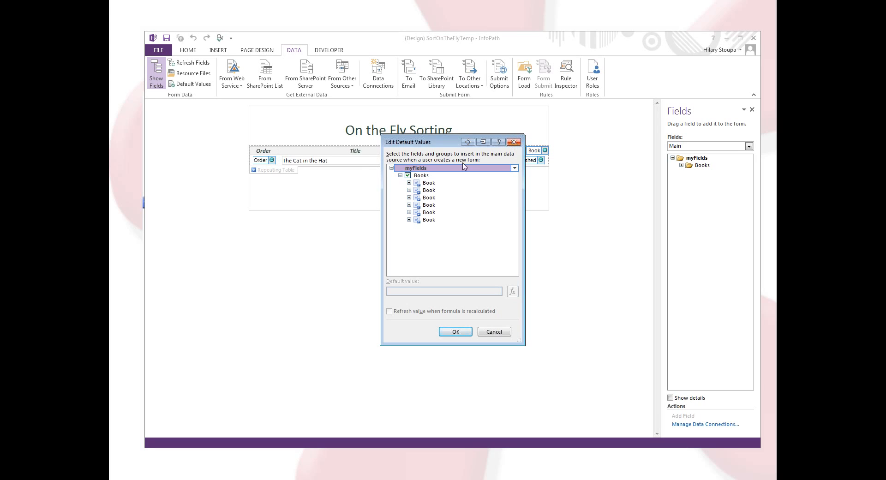
# Step: Examine the first Book's Order, Title and Author default values and the attributes under Order, and close the default values dialog
pyautogui.click(409, 183)
pyautogui.click(437, 191)
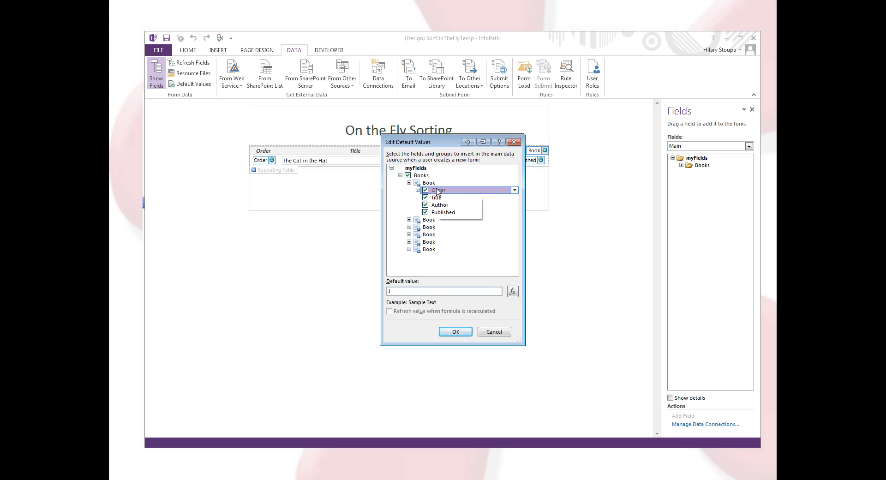
pyautogui.click(437, 198)
pyautogui.click(439, 205)
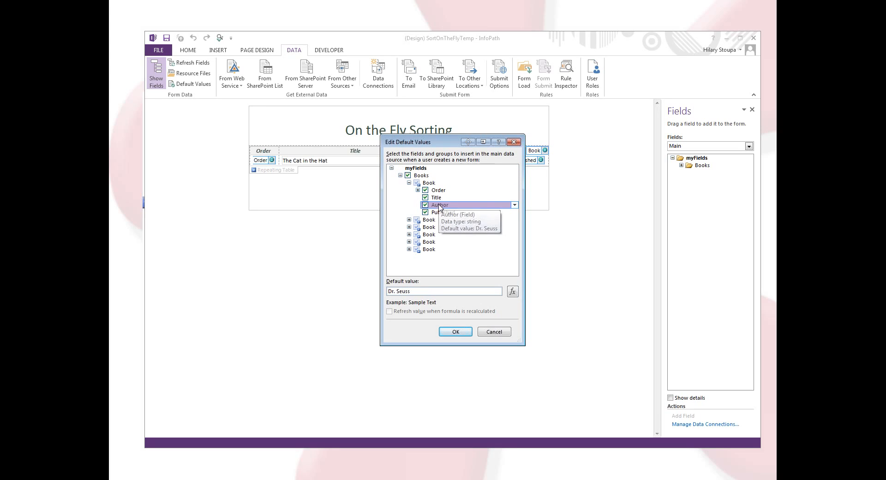
pyautogui.click(417, 190)
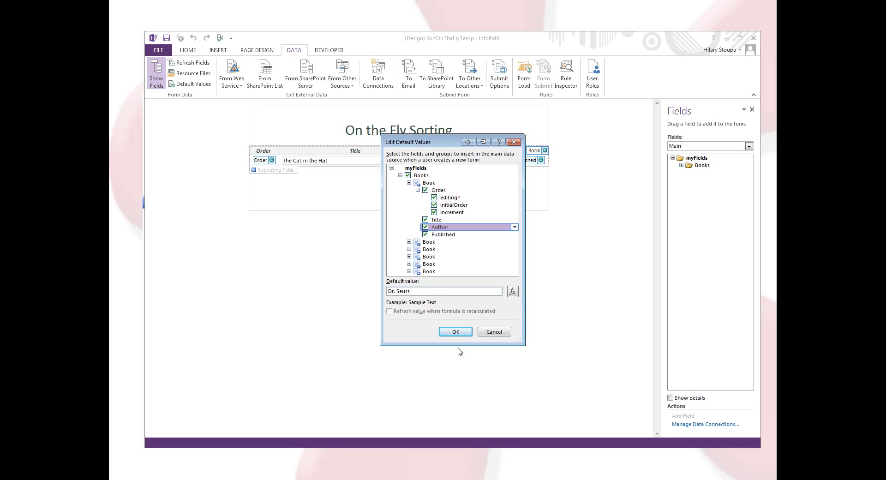
pyautogui.press('Return')
# Step: Expand Books, Book and Order in the main data source to view the Order field's attributes
pyautogui.click(683, 166)
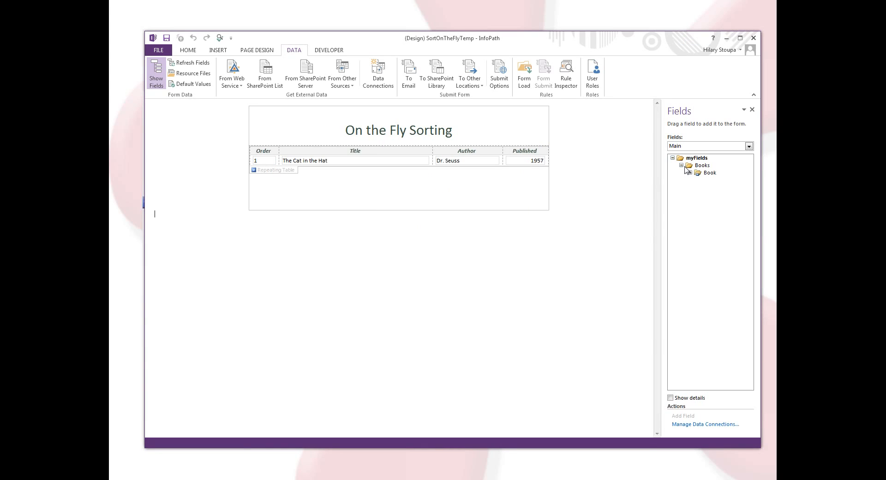
pyautogui.click(690, 172)
pyautogui.click(699, 180)
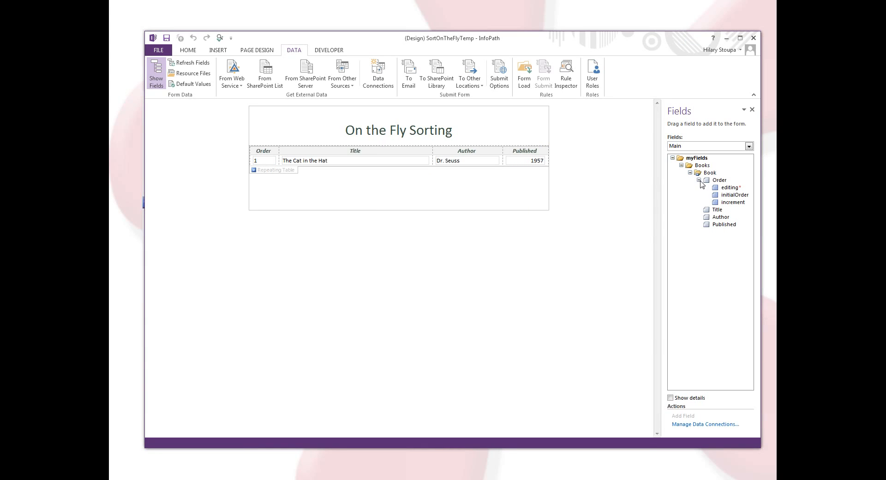
pyautogui.moveTo(725, 191)
# Step: Show the FormLogic secondary data source and go through its Sorting, Editing, EditingOrderPosition and OrderIncrement fields
pyautogui.click(749, 145)
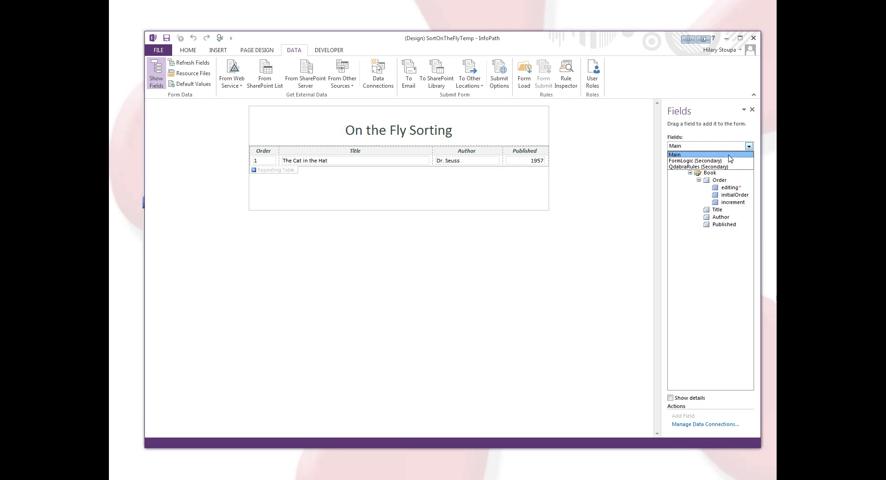
pyautogui.click(726, 161)
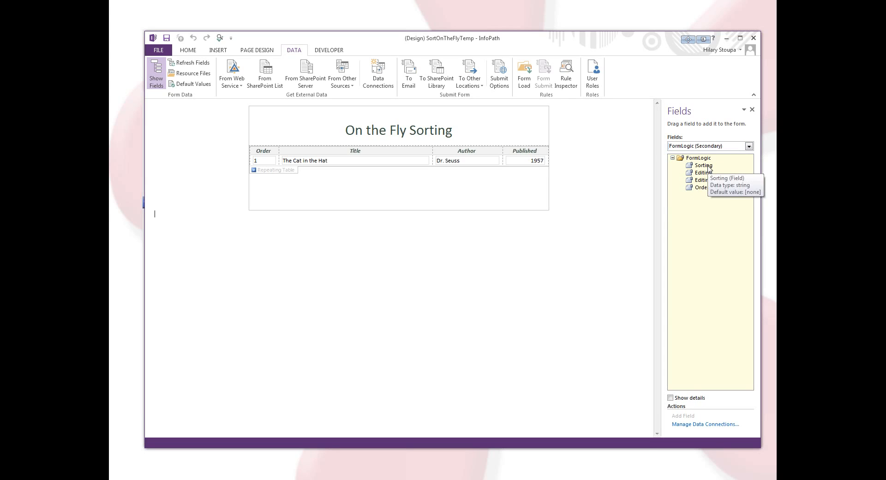
pyautogui.click(709, 167)
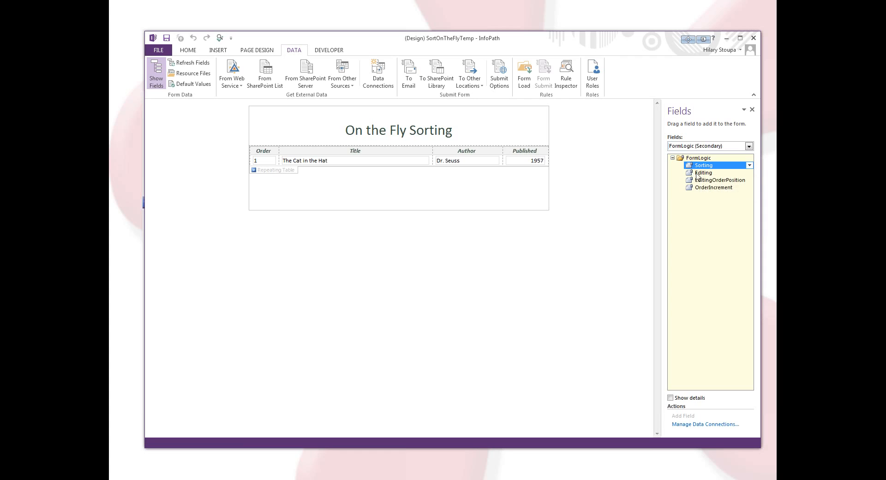
pyautogui.click(701, 173)
pyautogui.click(709, 181)
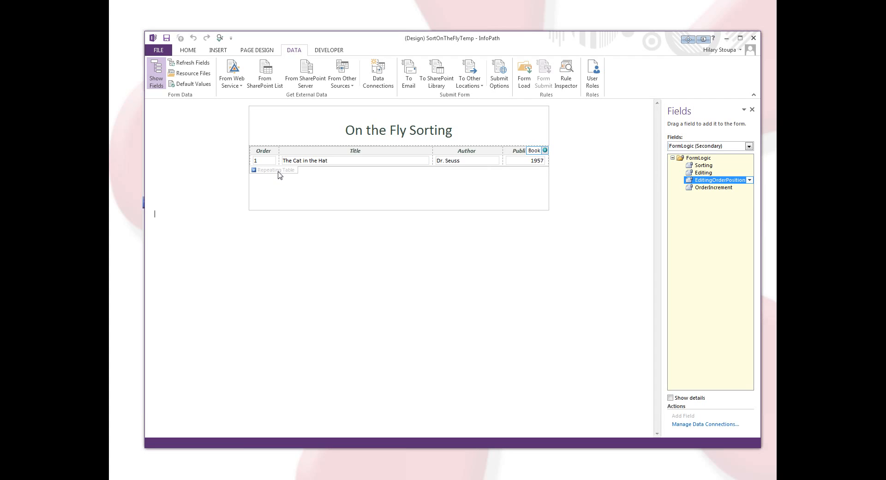
pyautogui.moveTo(698, 184)
pyautogui.click(699, 188)
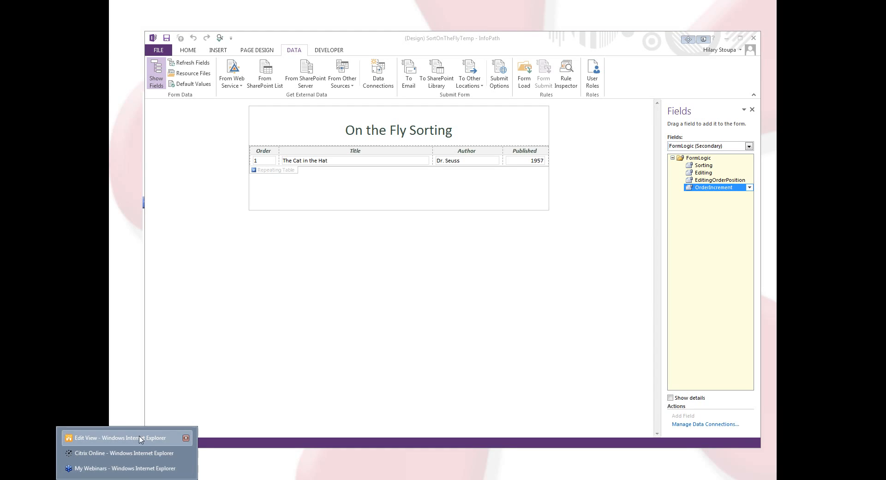
# Step: Switch to the SharePoint Edit View page in the browser and set the Title column's position from left to 2, then 3
pyautogui.click(138, 439)
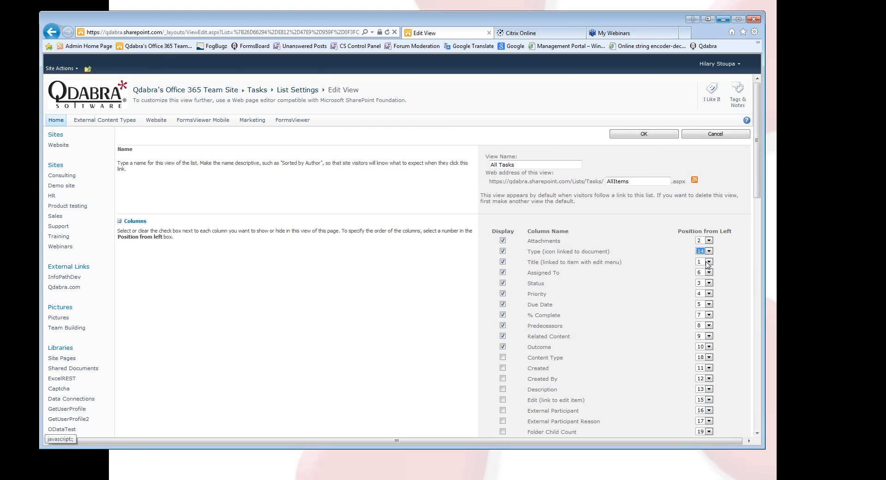
pyautogui.click(710, 262)
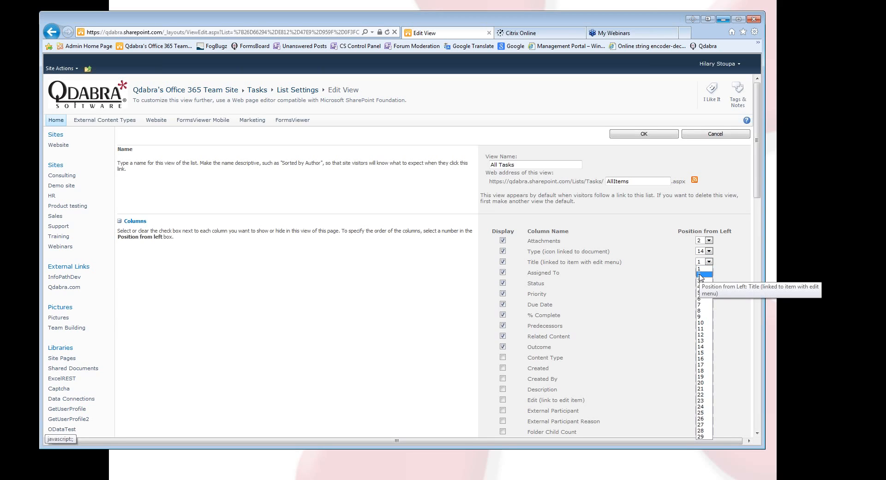
pyautogui.click(700, 276)
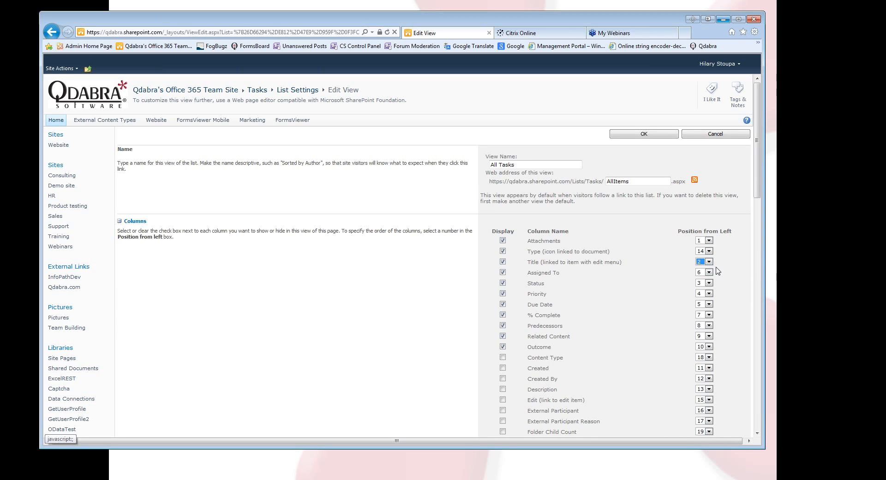
pyautogui.click(709, 262)
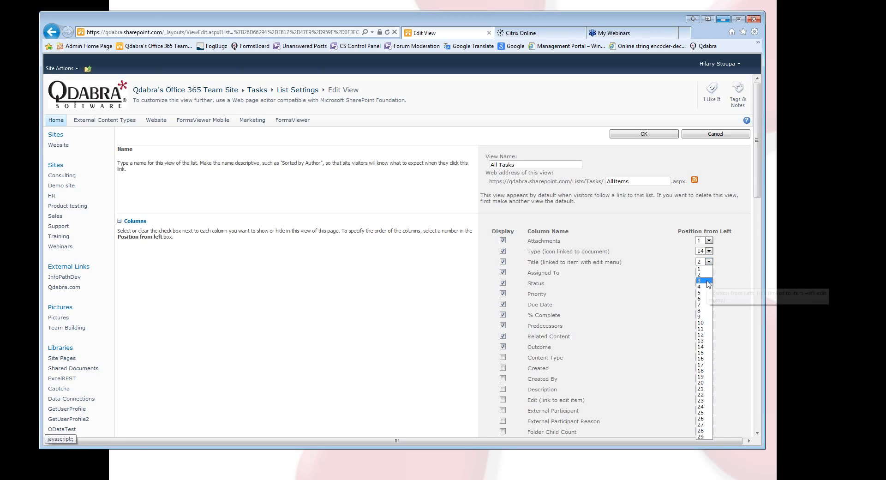
pyautogui.click(707, 281)
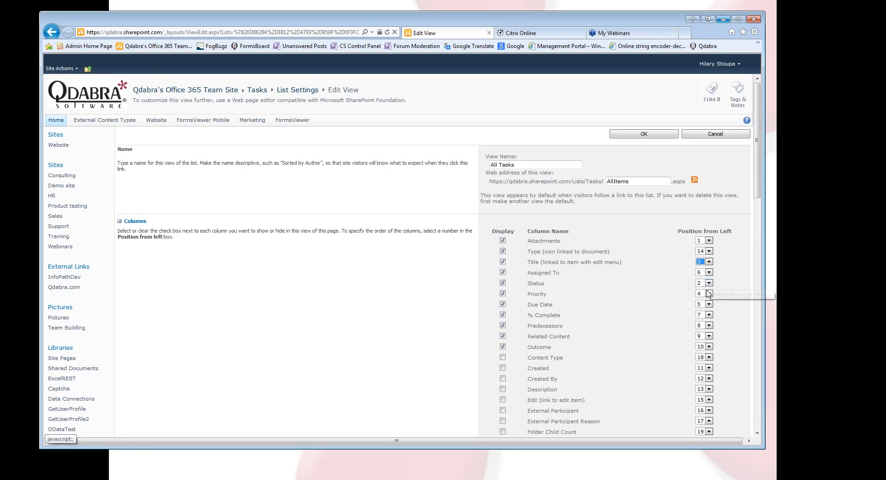
# Step: Set the Title column's position from left back to 1 and minimize the browser to return to InfoPath
pyautogui.click(708, 262)
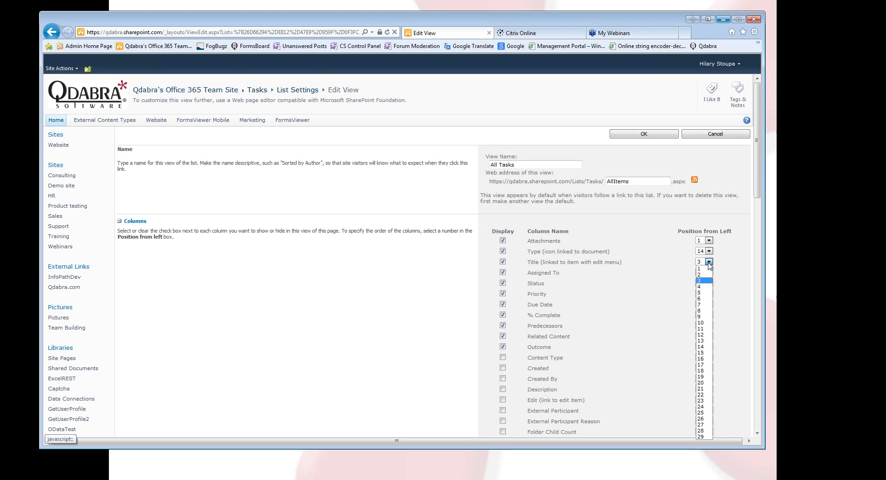
pyautogui.click(707, 269)
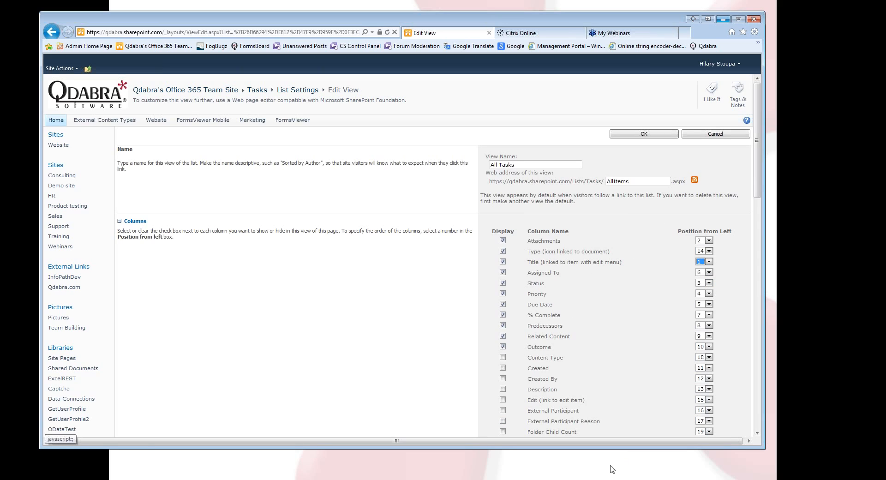
pyautogui.click(723, 19)
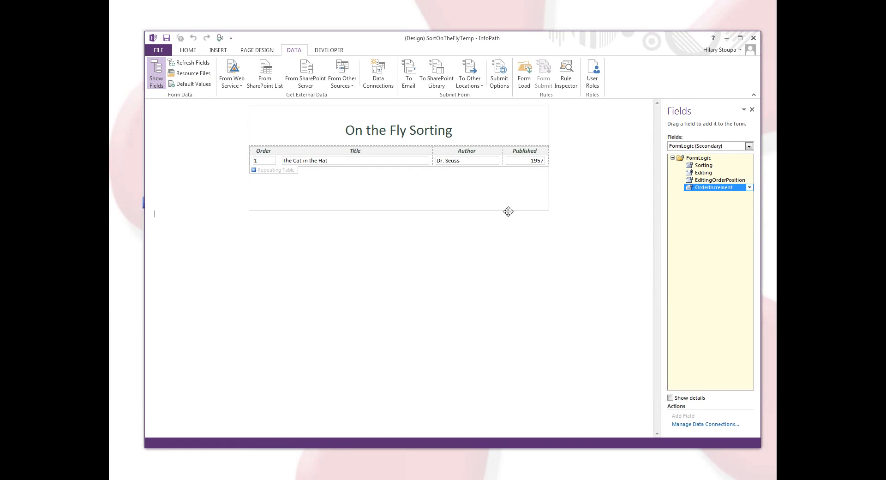
# Step: Show the main data source, expand Books and Book, and select the Order control in the repeating table
pyautogui.click(685, 148)
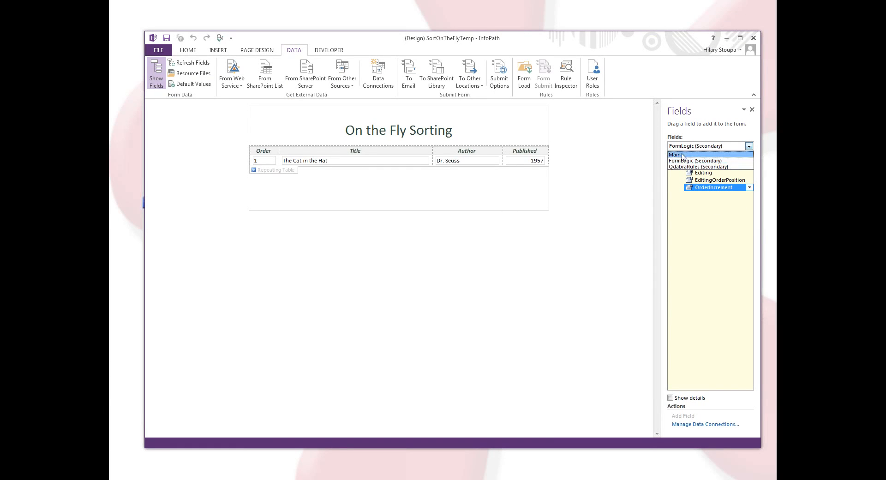
pyautogui.click(683, 155)
pyautogui.click(681, 165)
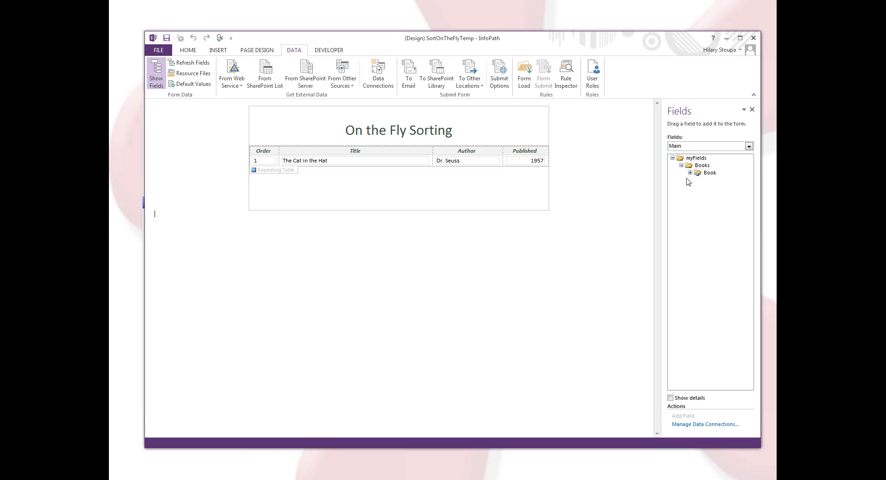
pyautogui.click(690, 173)
pyautogui.moveTo(718, 180); pyautogui.dragTo(264, 160)
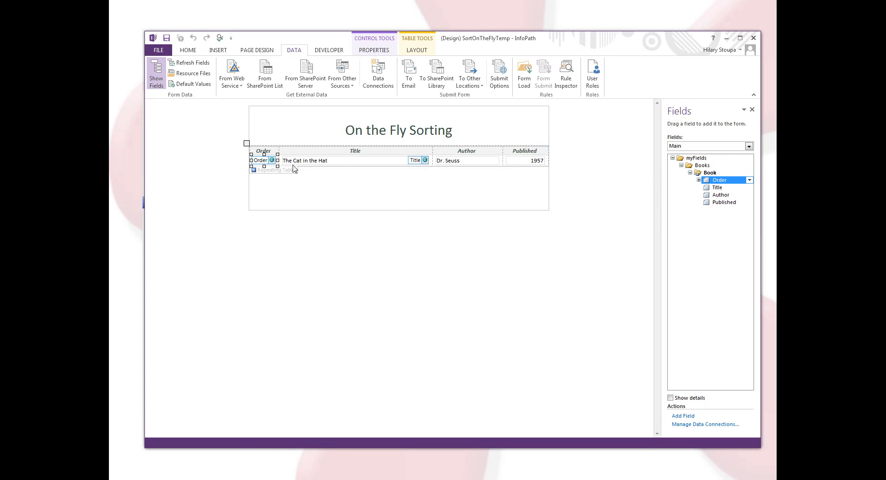
# Step: Widen the Fields pane and display the rules of the Order field
pyautogui.moveTo(662, 197); pyautogui.dragTo(632, 198)
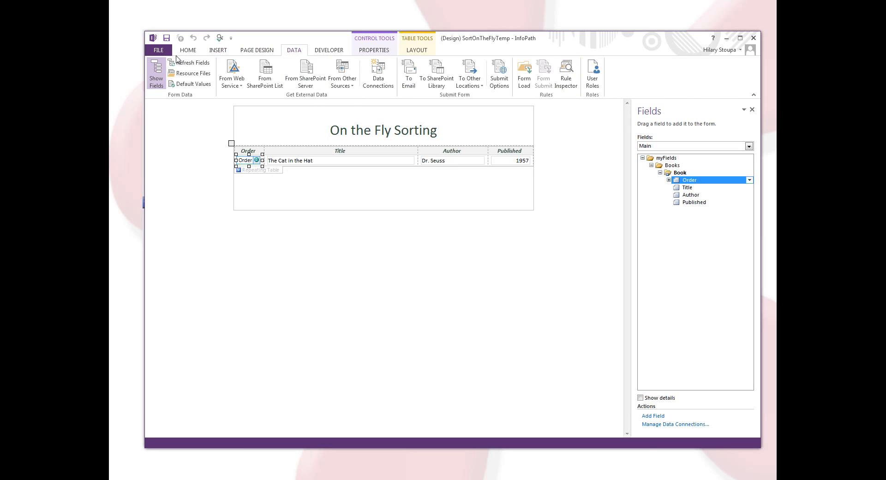
pyautogui.click(189, 50)
pyautogui.click(647, 79)
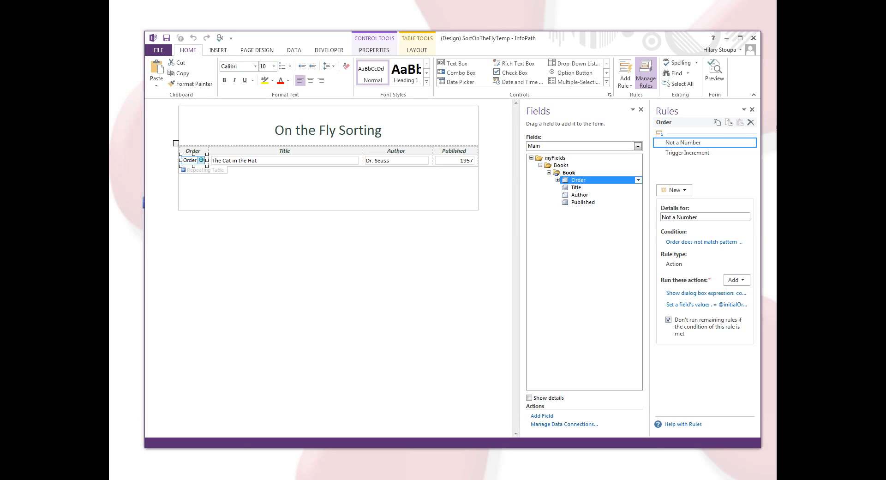
pyautogui.click(687, 153)
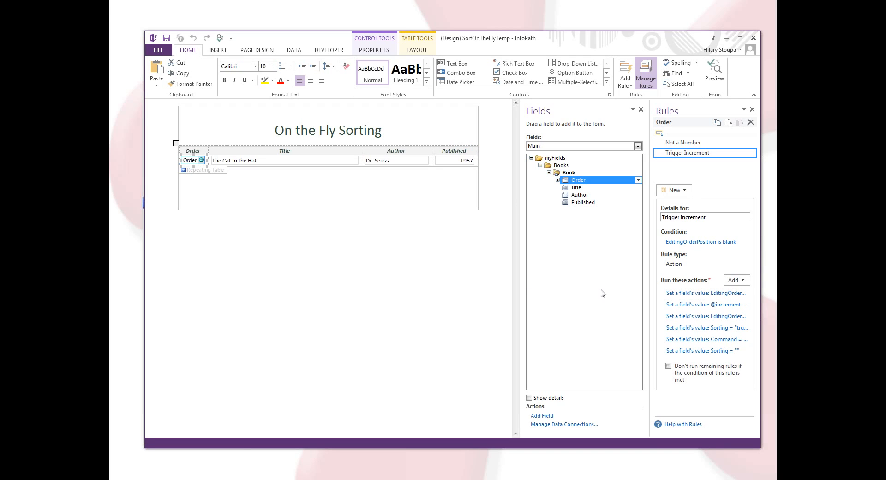
pyautogui.click(686, 306)
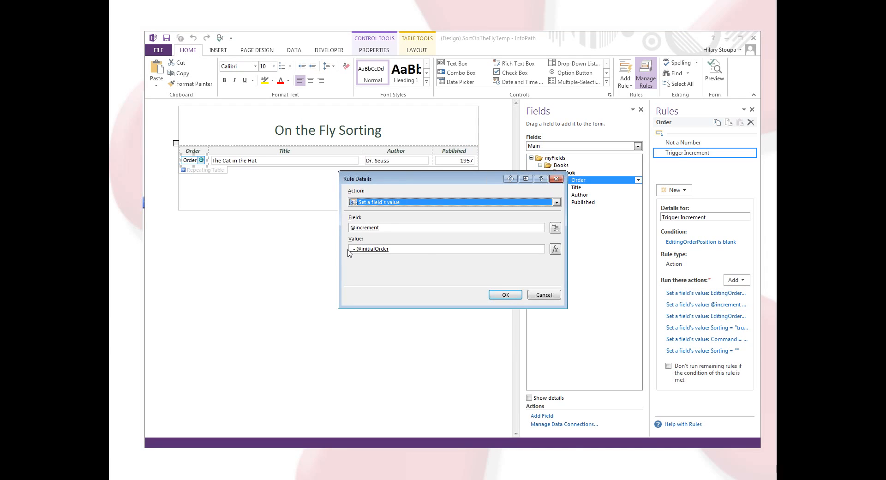
pyautogui.moveTo(400, 178); pyautogui.dragTo(385, 215)
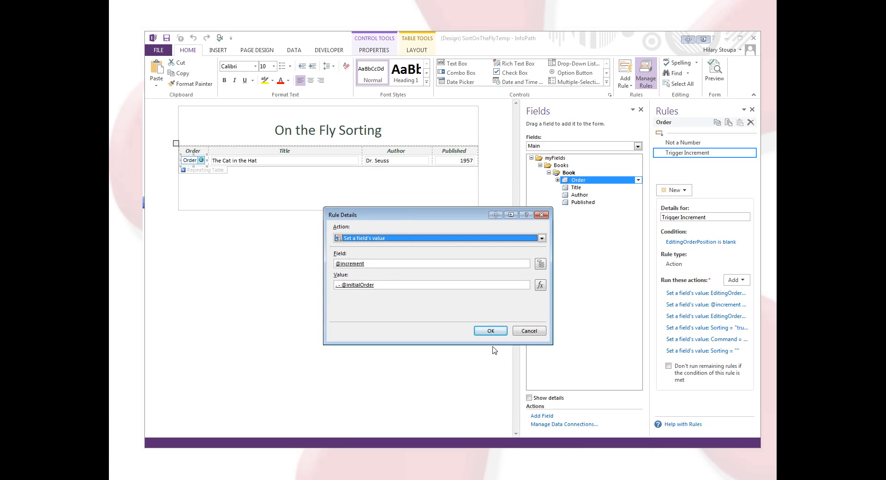
pyautogui.click(491, 331)
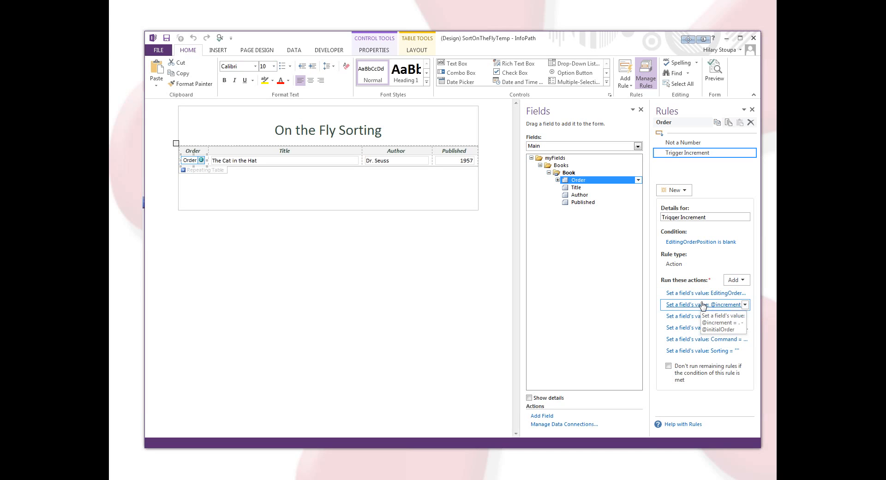
# Step: Expand Order, select its increment attribute, and compare the conditions and actions of the Negative Increment and Positive Increment rules
pyautogui.click(557, 180)
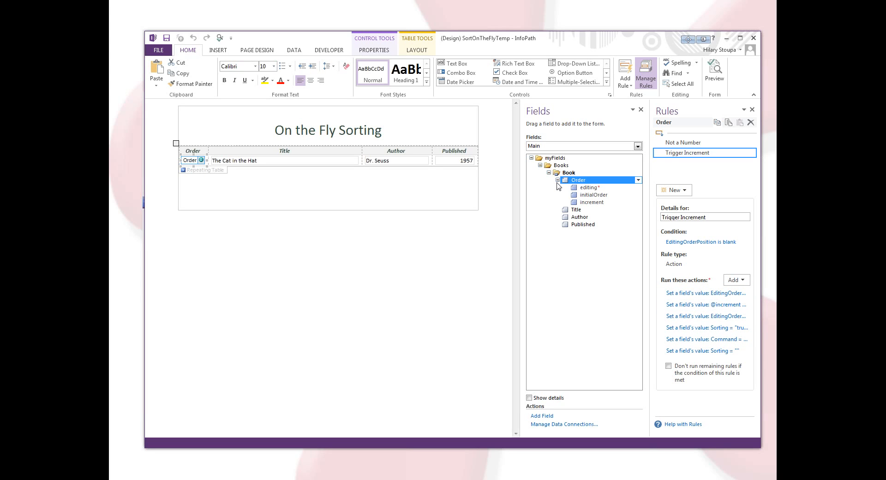
pyautogui.click(590, 202)
pyautogui.click(692, 152)
pyautogui.click(690, 143)
pyautogui.click(687, 153)
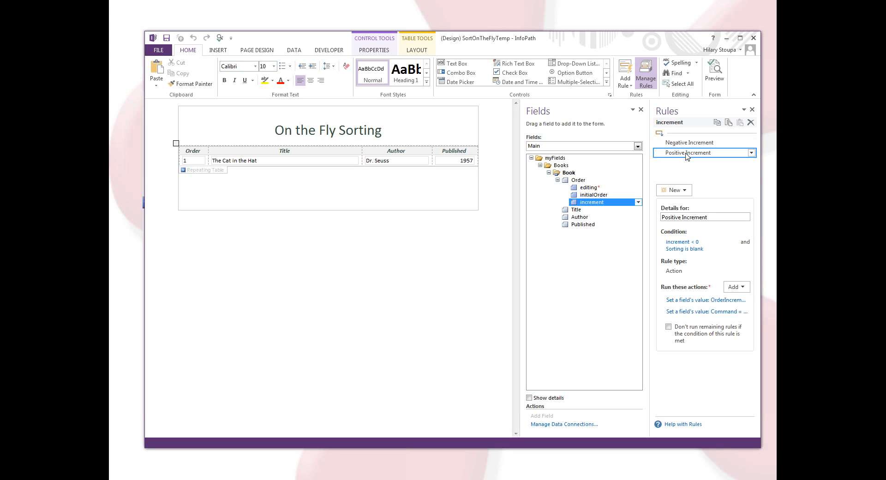
pyautogui.click(690, 142)
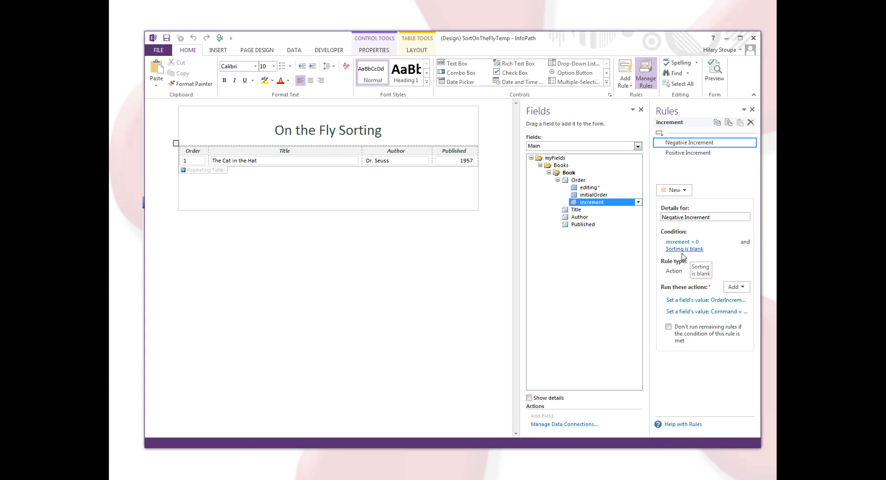
pyautogui.click(696, 154)
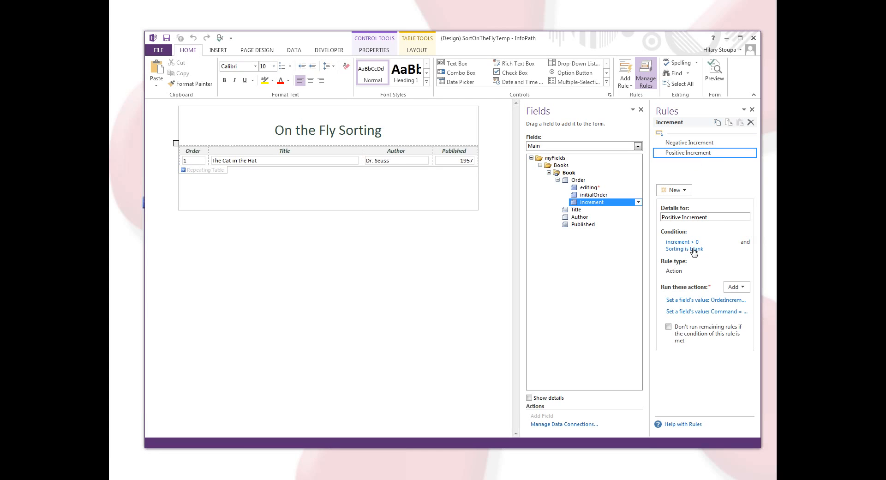
pyautogui.click(672, 142)
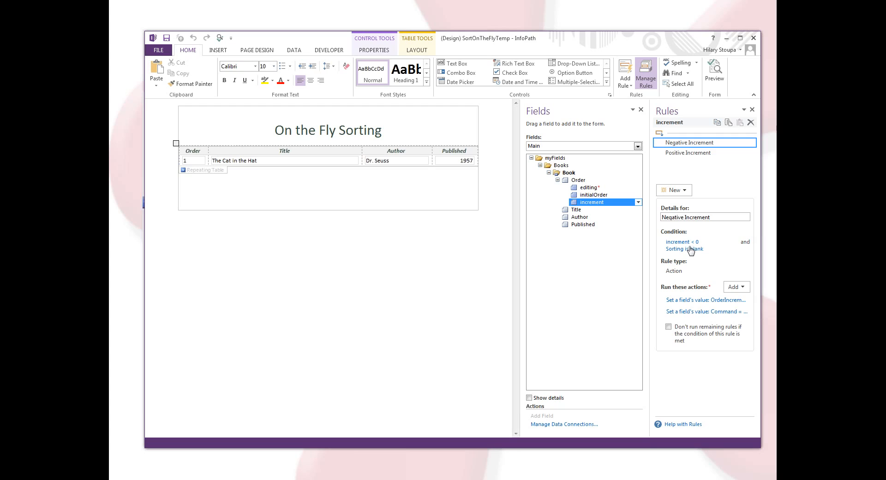
pyautogui.click(685, 154)
pyautogui.click(682, 144)
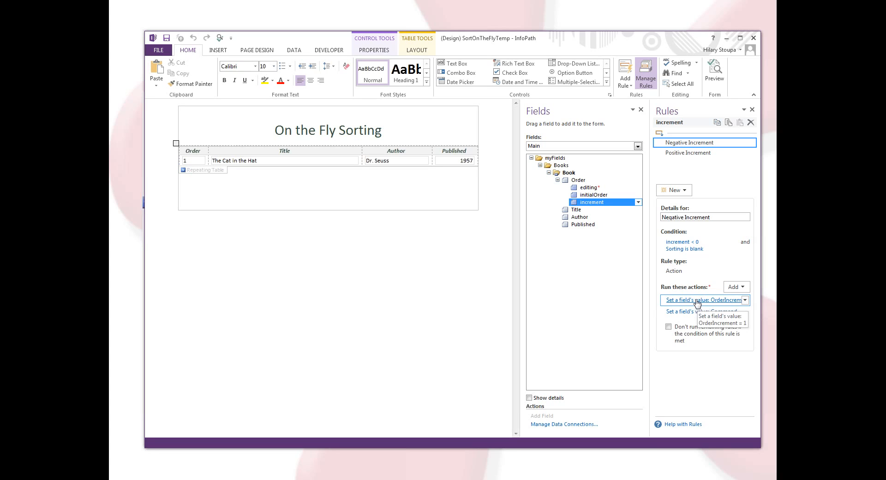
# Step: Examine the concat formula that the Negative Increment rule assigns to Command, going through its parts, and close the dialogs
pyautogui.click(706, 311)
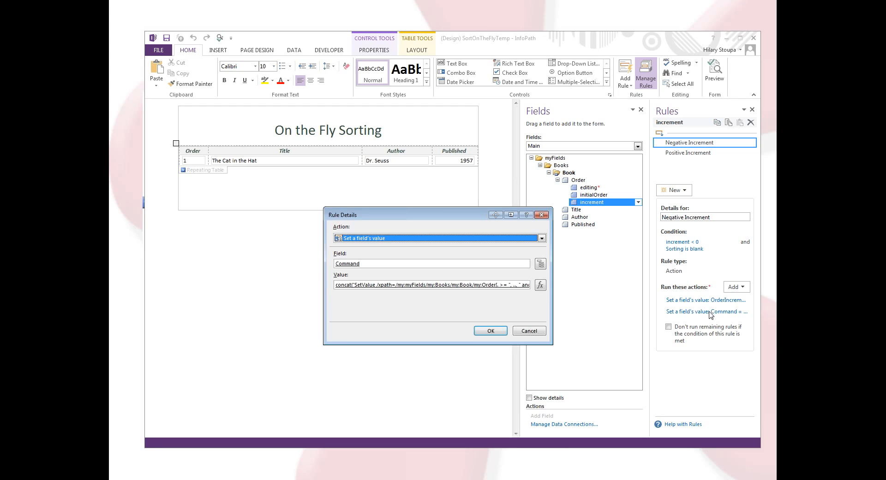
pyautogui.click(544, 293)
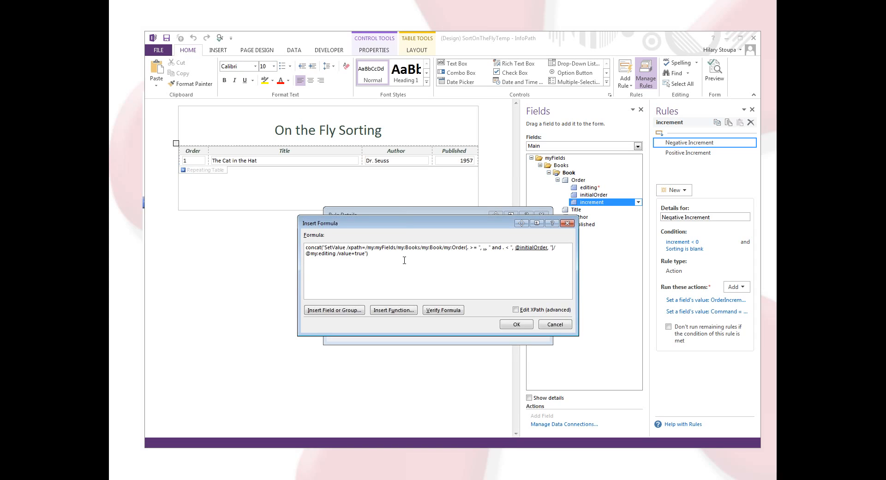
pyautogui.doubleClick(328, 254)
pyautogui.click(357, 255)
pyautogui.doubleClick(358, 255)
pyautogui.click(455, 248)
pyautogui.doubleClick(456, 248)
pyautogui.click(484, 247)
pyautogui.click(520, 247)
pyautogui.click(514, 326)
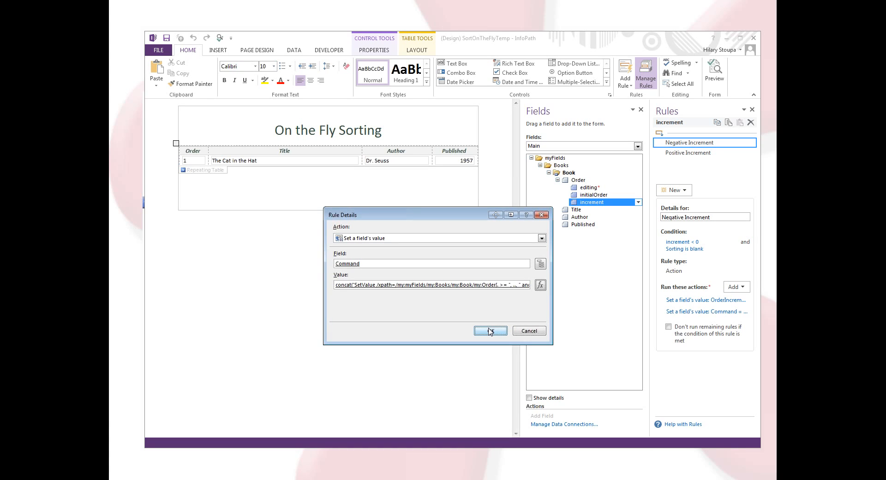
pyautogui.click(490, 331)
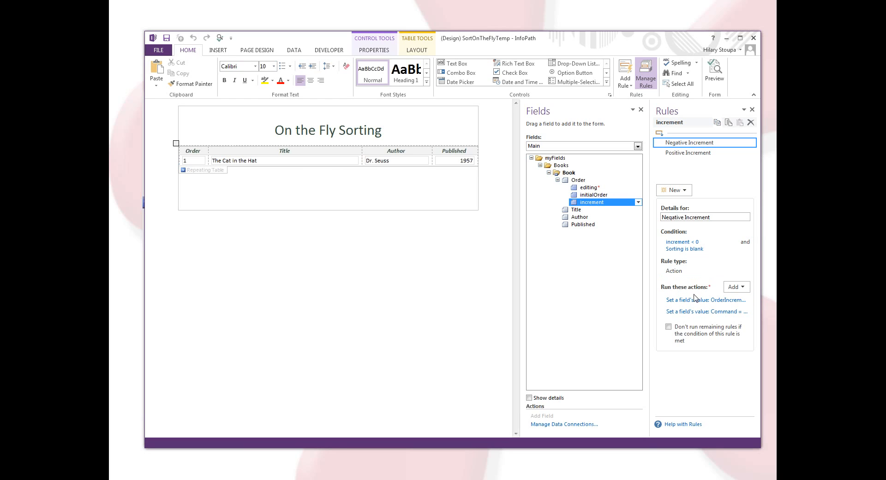
# Step: Compare the Positive Increment rule's Command action with the Negative Increment rule, and point out Order and its attributes
pyautogui.click(691, 154)
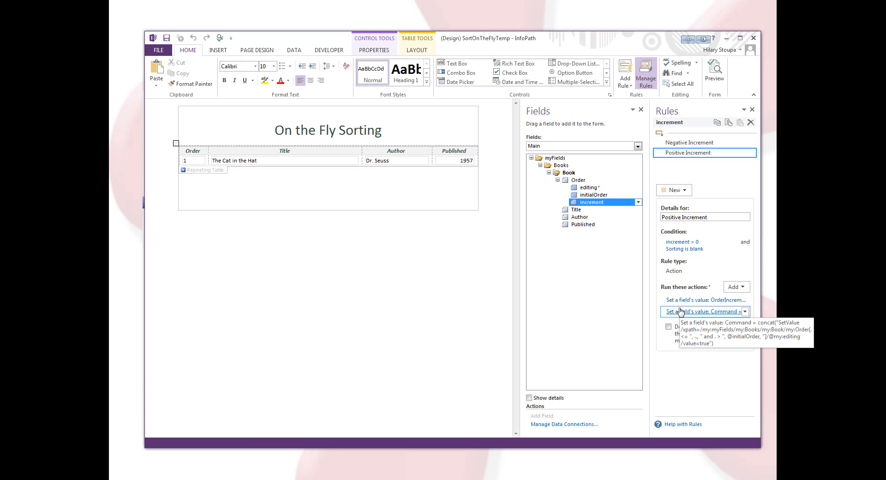
pyautogui.click(692, 143)
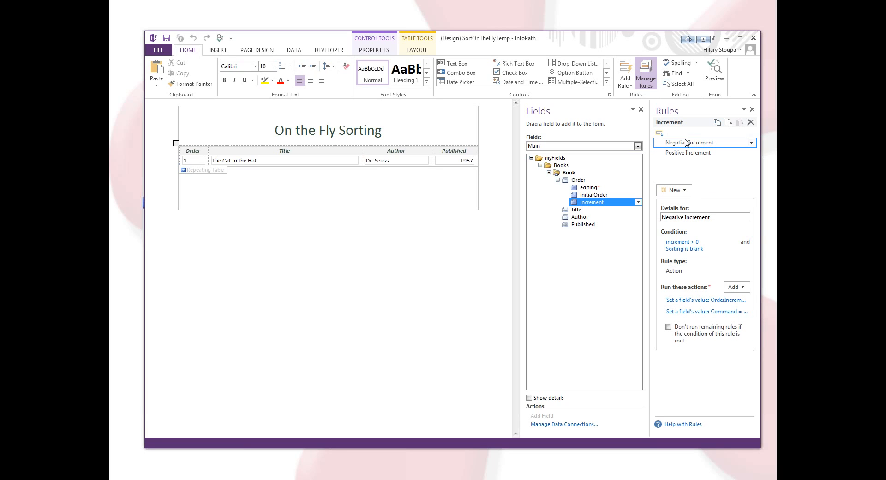
pyautogui.moveTo(588, 188)
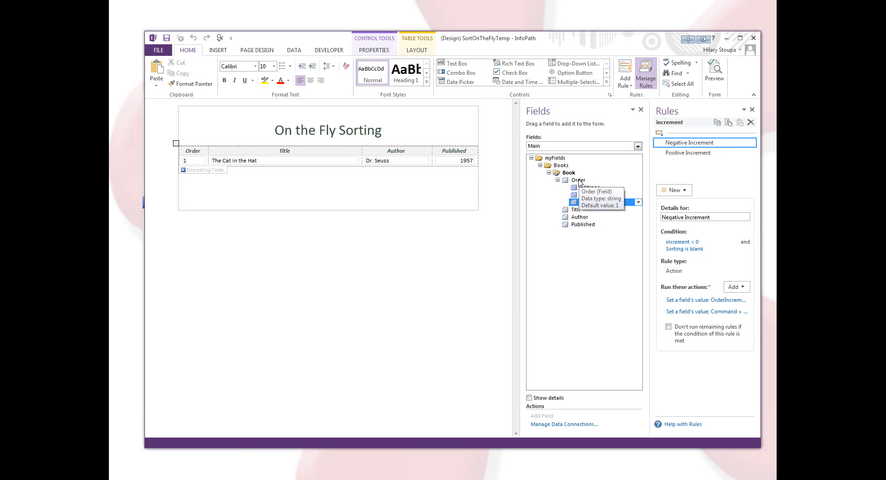
pyautogui.moveTo(586, 206)
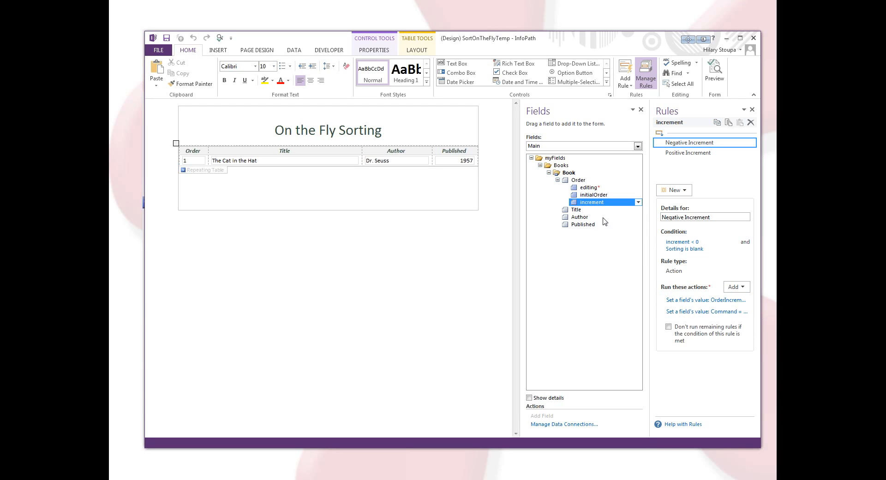
# Step: Review the editing attribute's Increment order and Reset rules, and go through the actions of Order's Trigger Increment rule
pyautogui.click(590, 188)
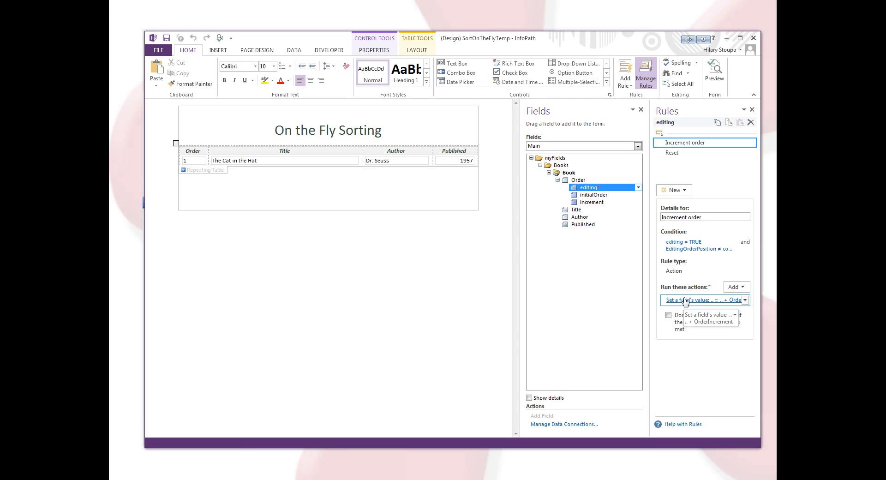
pyautogui.click(683, 158)
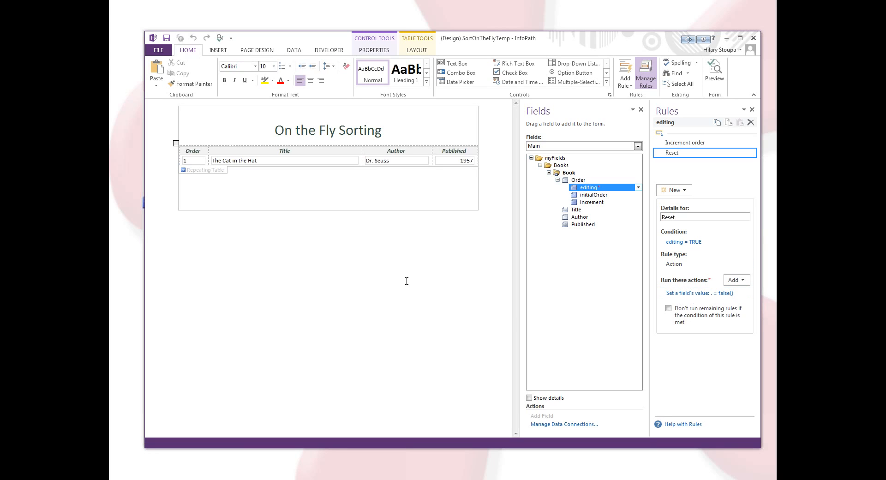
pyautogui.click(576, 181)
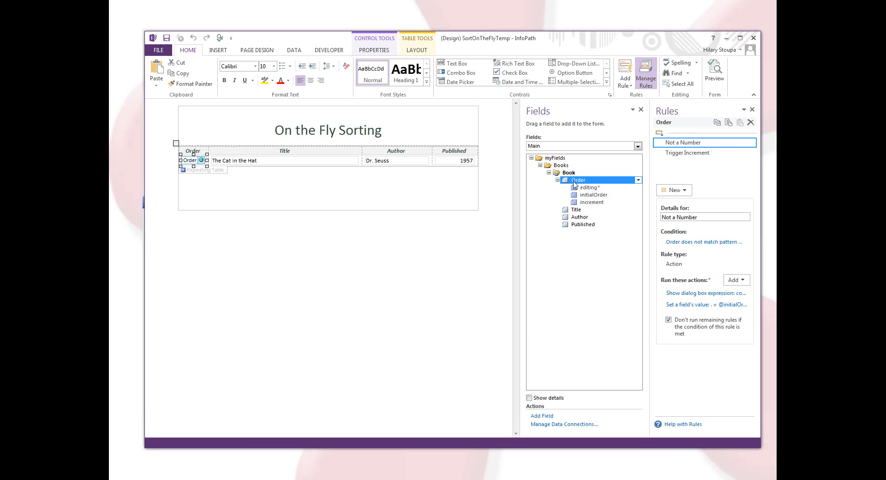
pyautogui.click(695, 153)
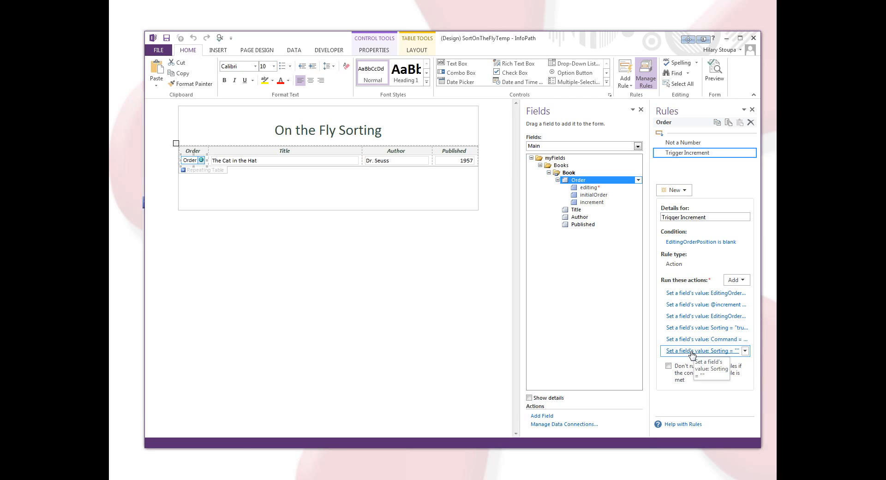
# Step: Examine the Not a Number rule's pattern condition on Order, including its custom pattern, and close the dialogs without changes
pyautogui.click(679, 143)
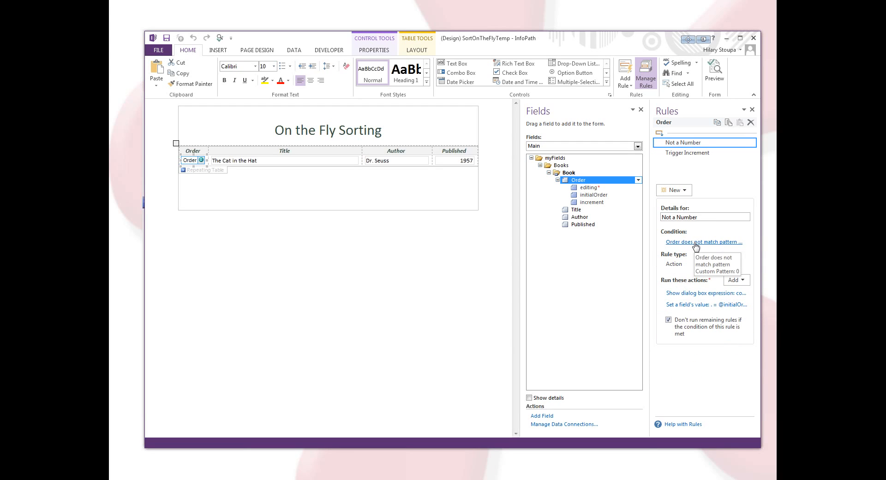
pyautogui.click(695, 245)
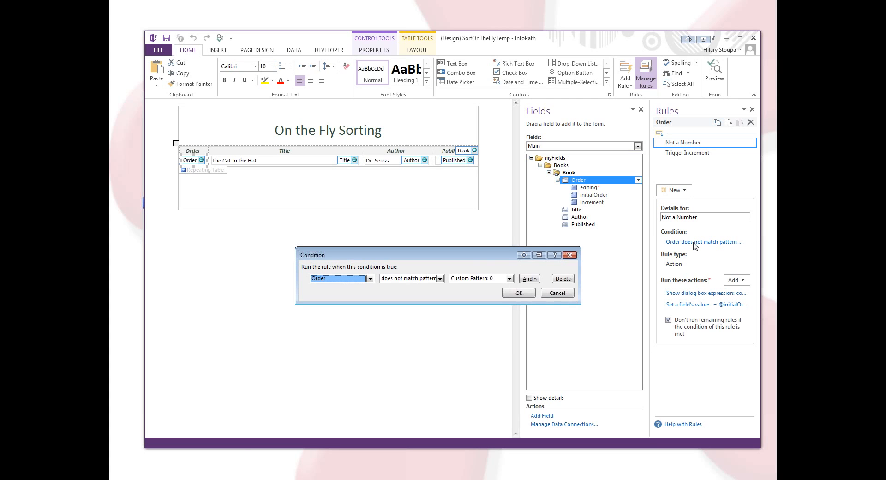
pyautogui.click(506, 280)
pyautogui.click(471, 293)
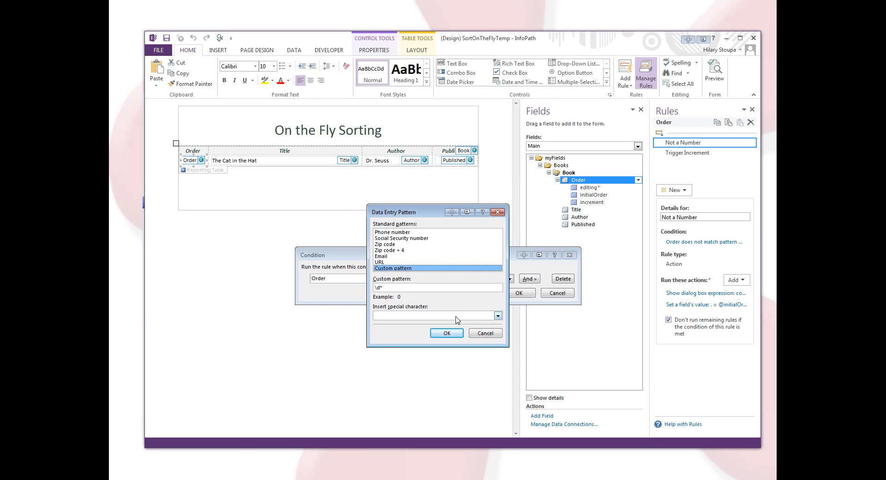
pyautogui.click(475, 334)
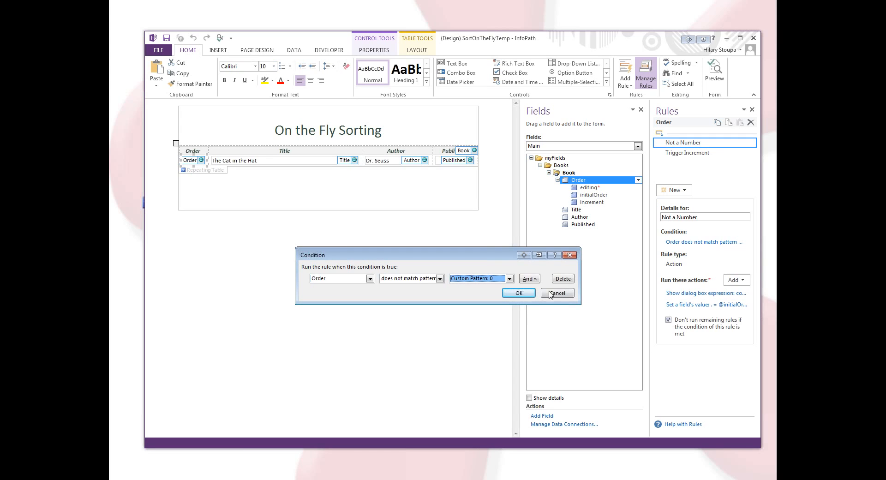
pyautogui.click(570, 255)
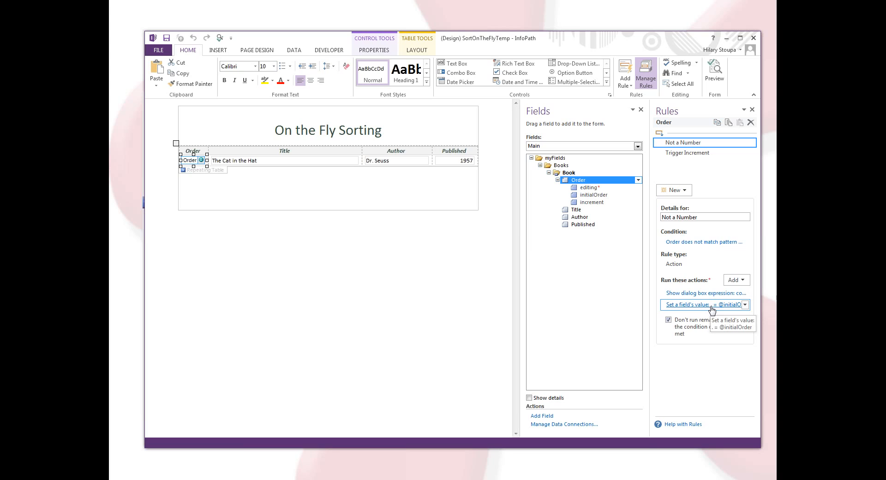
# Step: Add the Order, editing, initialOrder and increment fields as controls in a Book repeating section below the table, with Editing on its own line
pyautogui.click(565, 173)
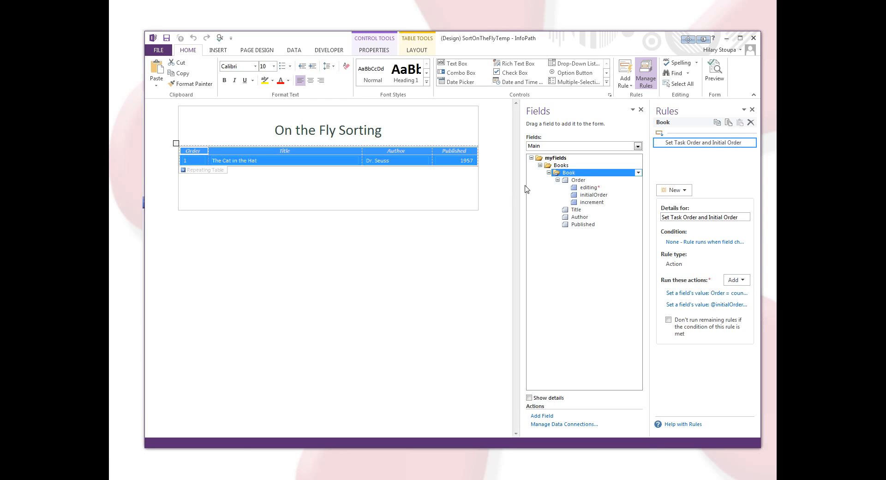
pyautogui.moveTo(585, 183); pyautogui.dragTo(223, 189)
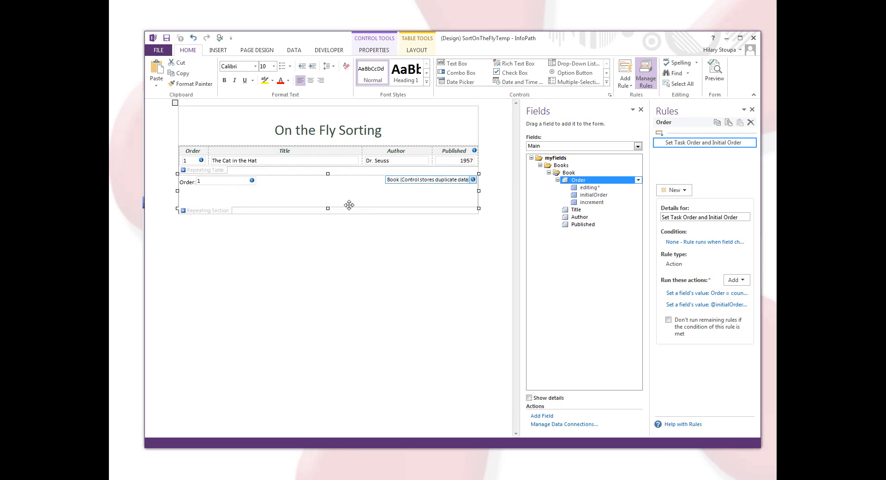
pyautogui.click(587, 187)
pyautogui.moveTo(582, 195); pyautogui.dragTo(235, 198)
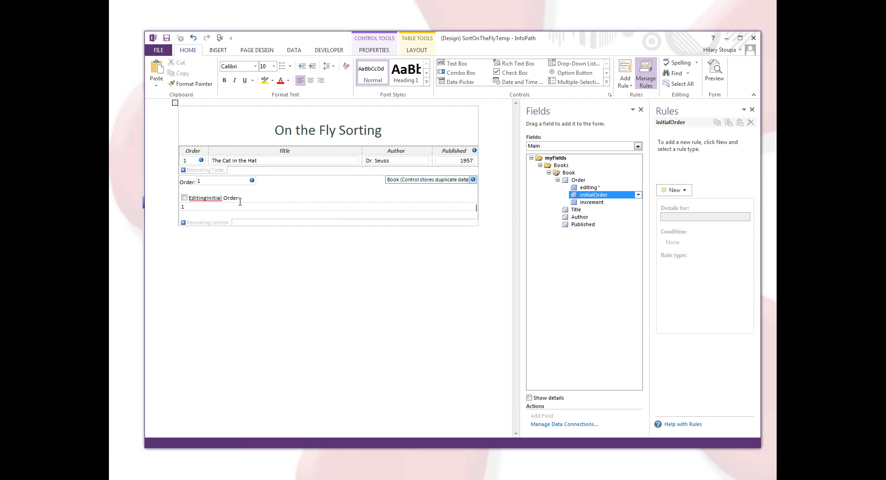
pyautogui.click(208, 197)
pyautogui.press('Return')
pyautogui.moveTo(586, 203); pyautogui.dragTo(257, 220)
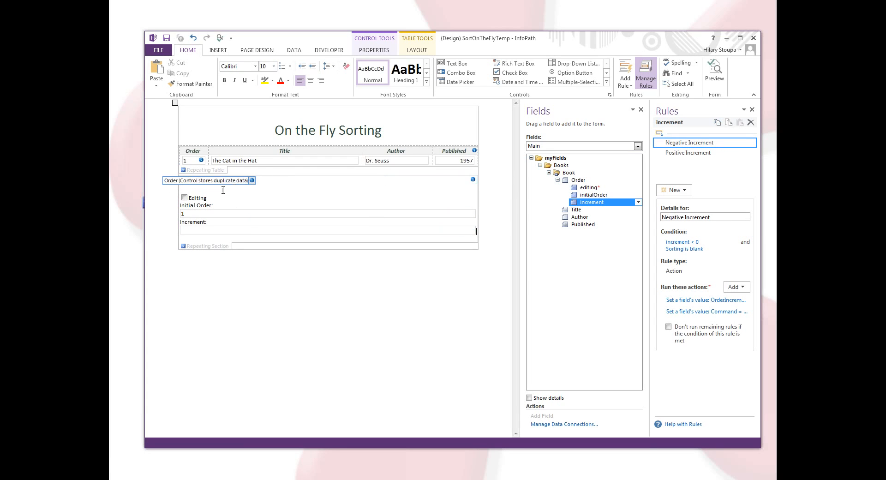
# Step: Preview the form and change the order of One Fish Two Fish Red Fish Blue Fish to 1
pyautogui.click(714, 74)
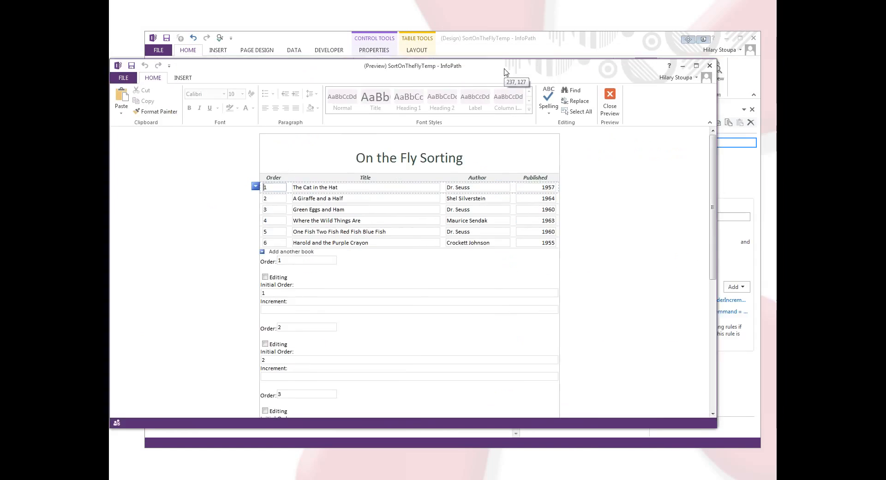
pyautogui.moveTo(744, 402); pyautogui.dragTo(760, 429)
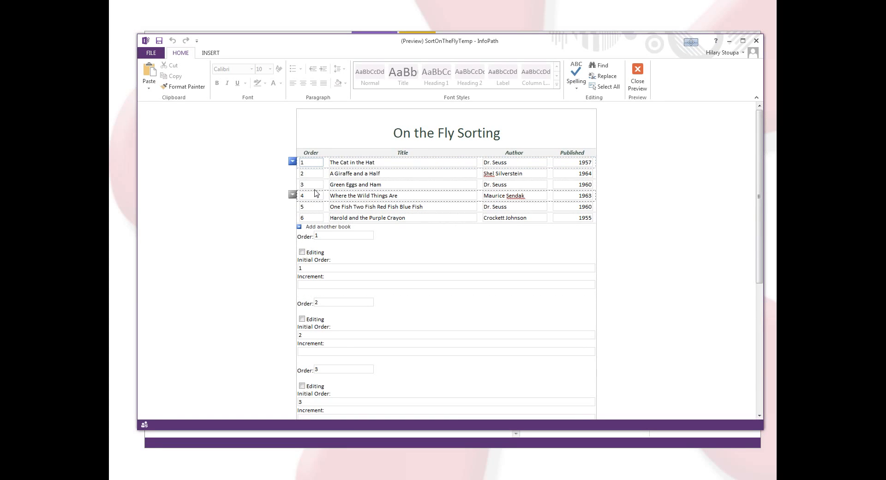
pyautogui.doubleClick(302, 206)
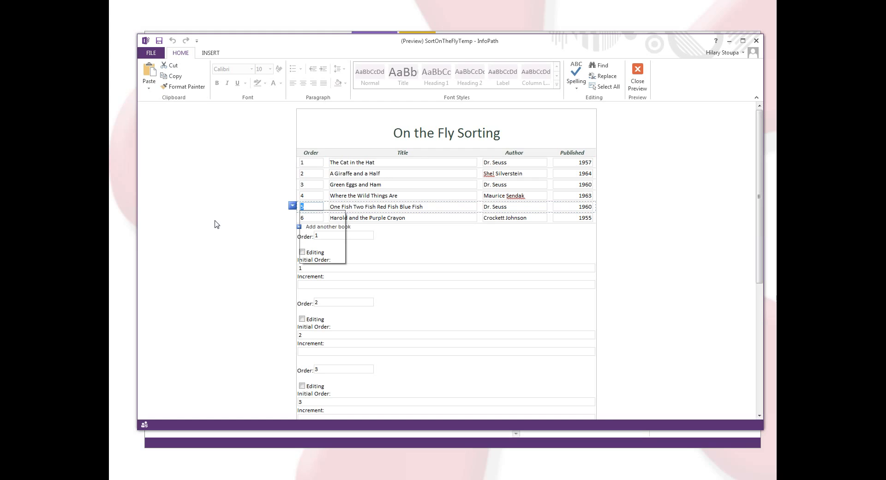
pyautogui.write('1')
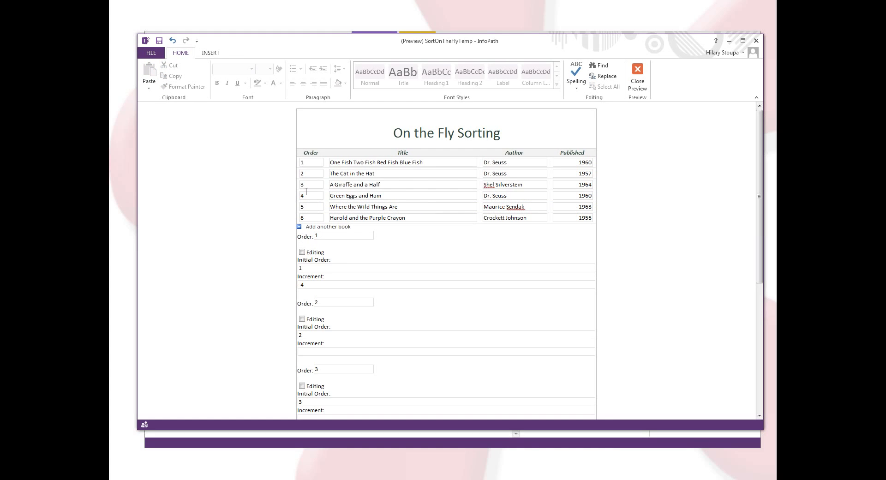
pyautogui.click(320, 175)
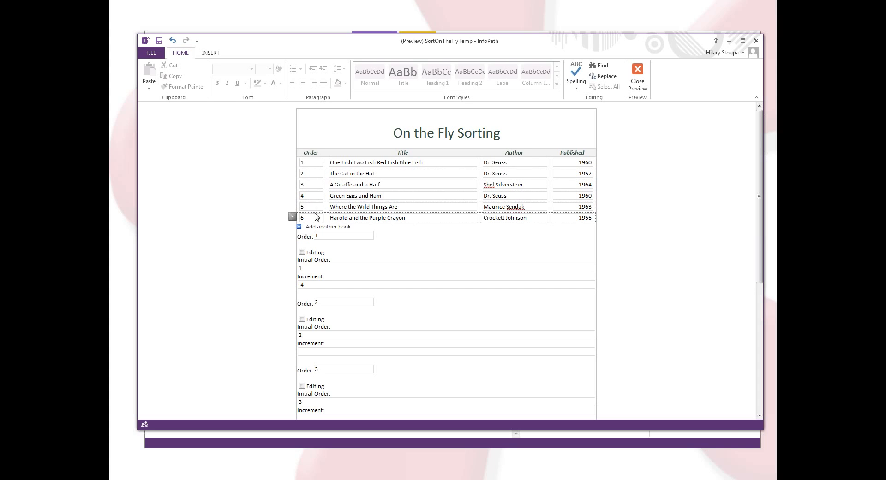
# Step: Try to set the order of Green Eggs and Ham to the non-numeric value ttt, and dismiss the message
pyautogui.click(315, 196)
pyautogui.moveTo(314, 196); pyautogui.dragTo(282, 199)
pyautogui.write('t')
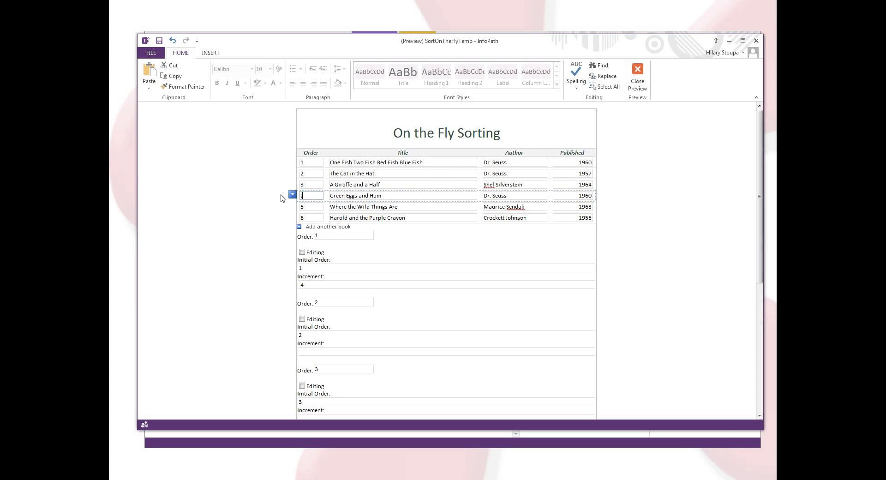
pyautogui.write('tt')
pyautogui.press('Tab')
pyautogui.moveTo(408, 236); pyautogui.dragTo(359, 160)
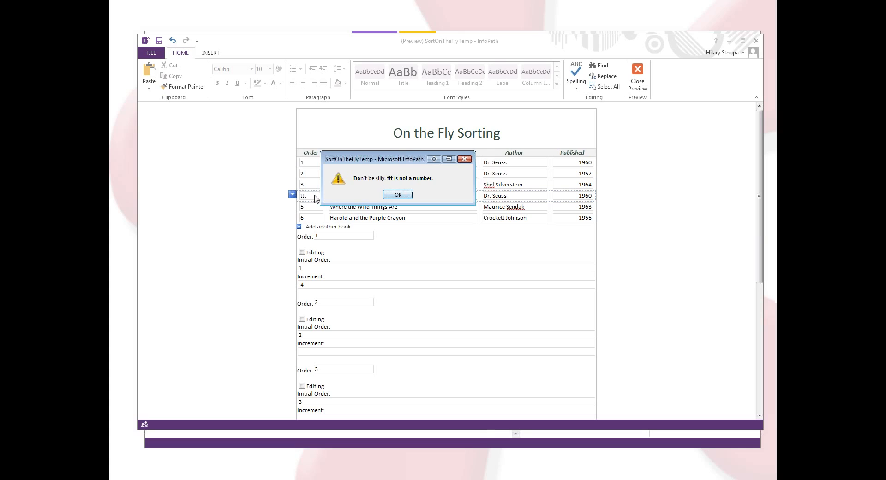
pyautogui.click(397, 195)
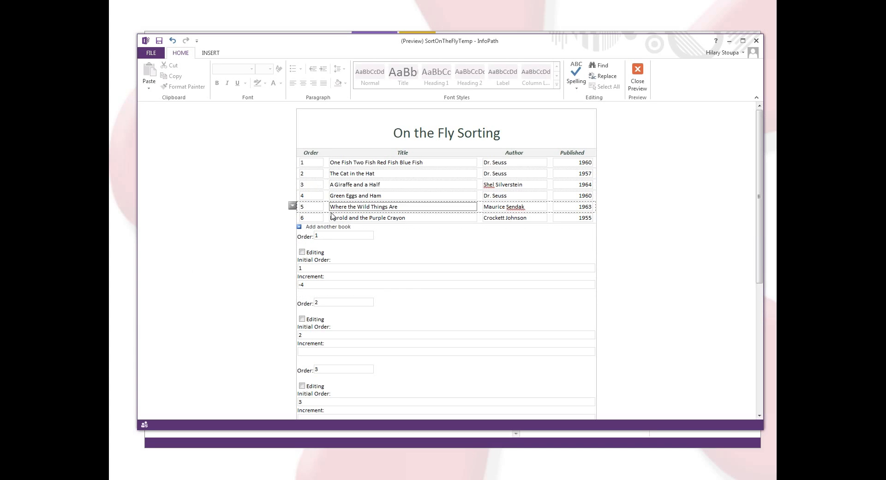
# Step: Add two more books to the table, titled My Test Book and My Next Test Book
pyautogui.click(308, 227)
pyautogui.click(350, 228)
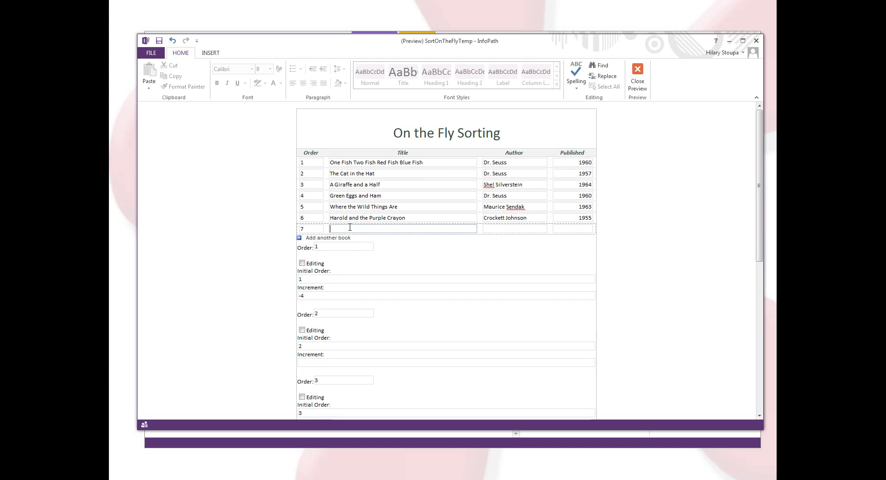
pyautogui.write('My Test Book')
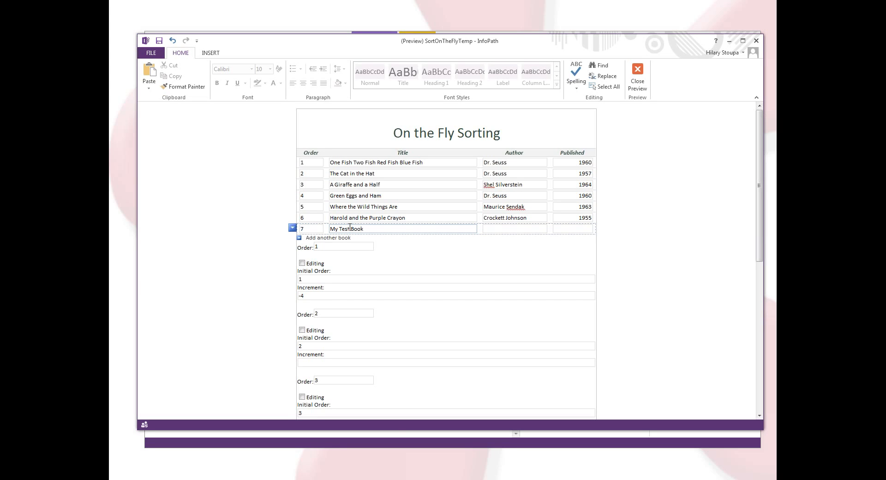
pyautogui.click(328, 238)
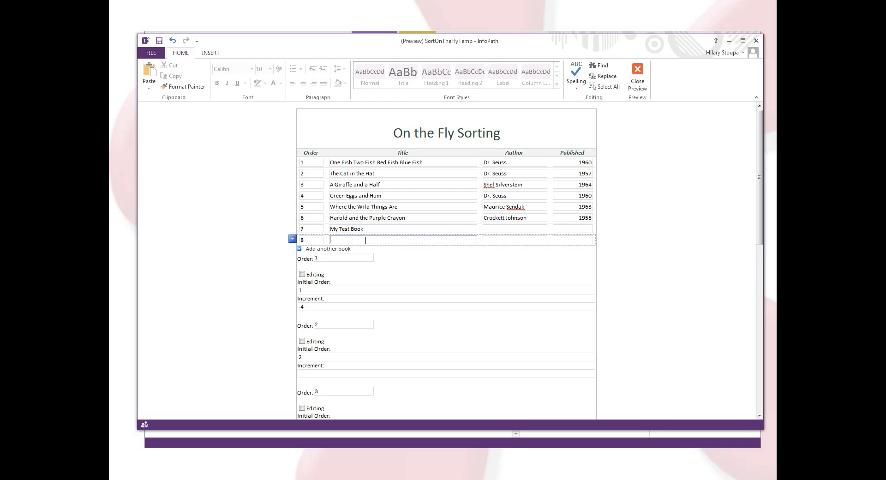
pyautogui.write('My Next Test Book')
pyautogui.press('Tab')
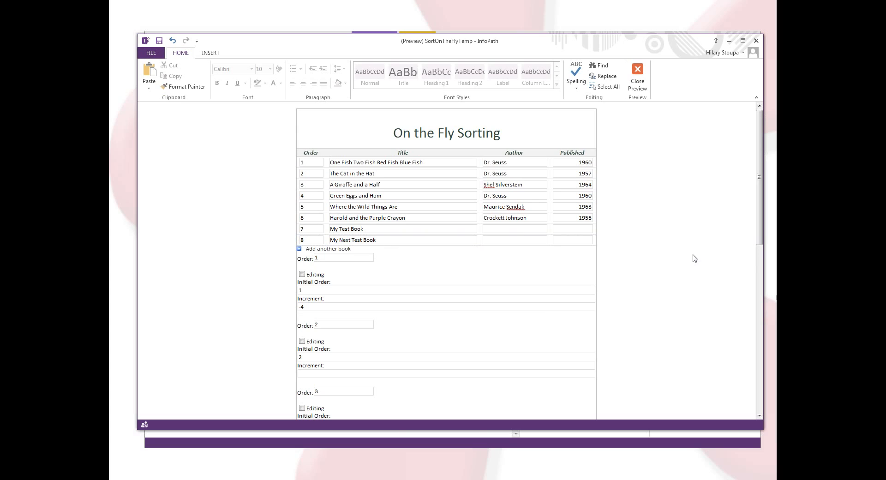
# Step: Examine the Order, Editing, Initial Order and Increment values in the repeating sections below the table
pyautogui.scroll(-3, 695, 258)
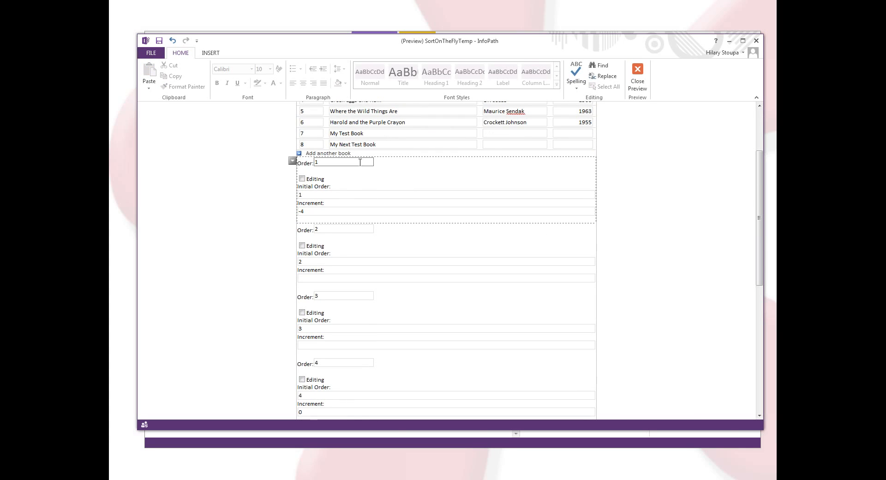
pyautogui.scroll(-6, 344, 191)
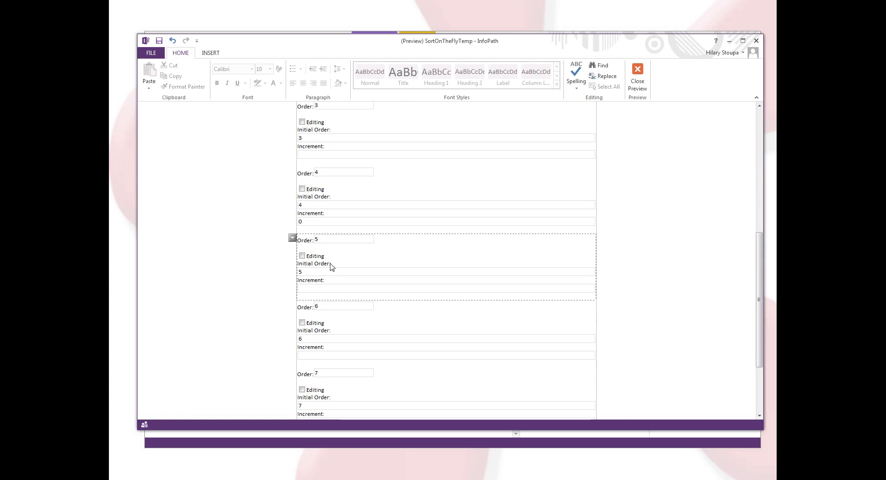
pyautogui.click(316, 271)
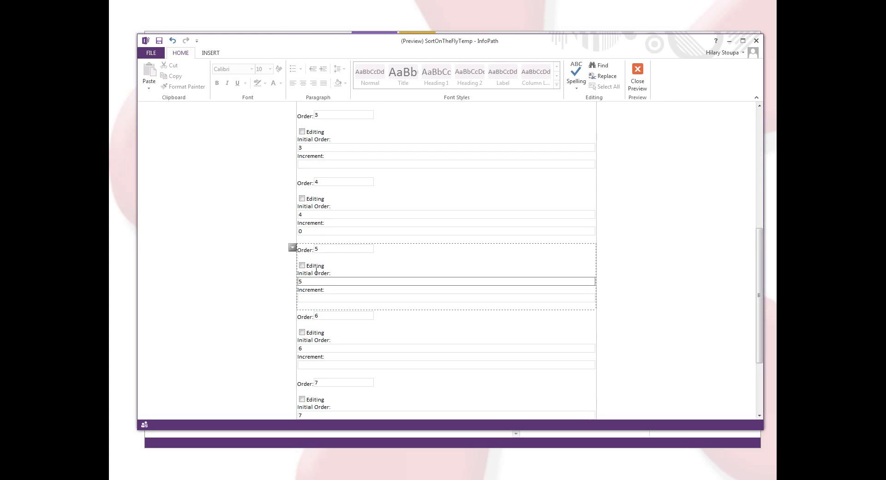
pyautogui.scroll(4, 317, 271)
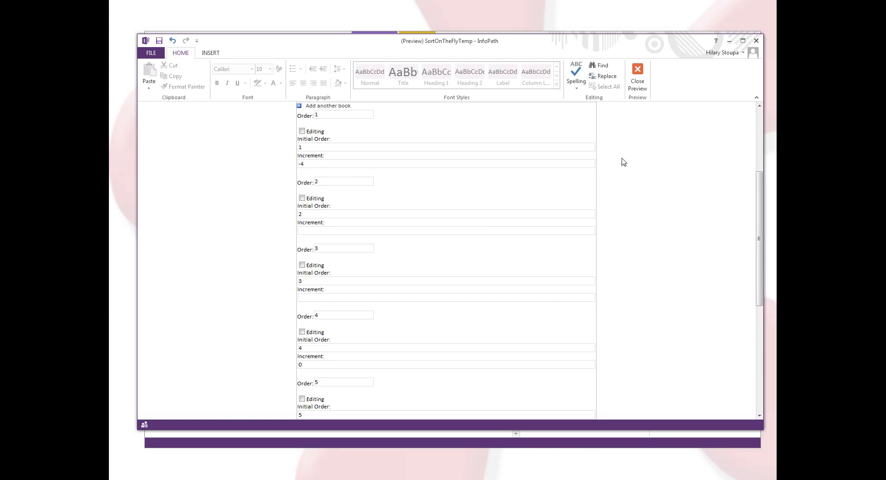
pyautogui.scroll(-1, 636, 161)
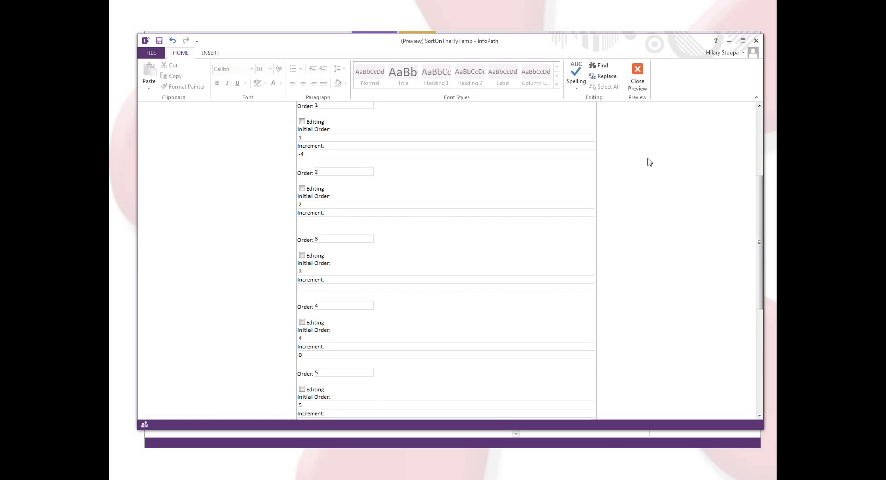
pyautogui.scroll(-5, 649, 161)
pyautogui.scroll(12, 650, 161)
pyautogui.scroll(-3, 649, 161)
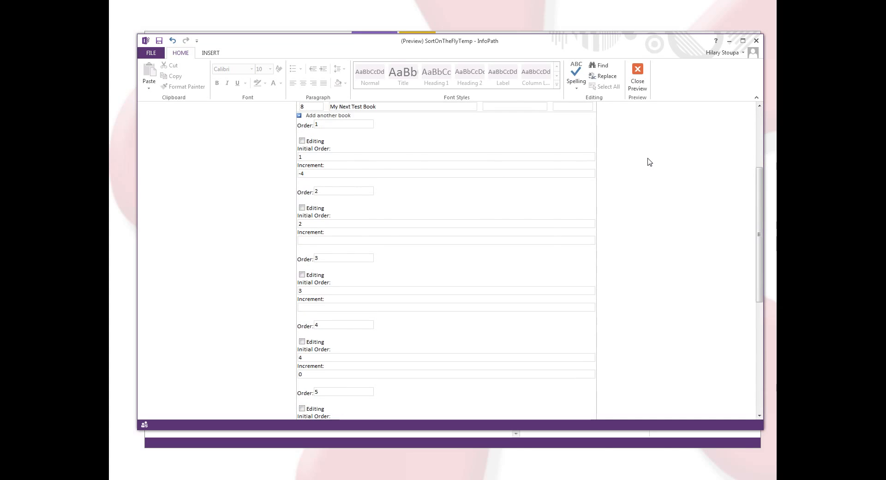
pyautogui.scroll(3, 649, 162)
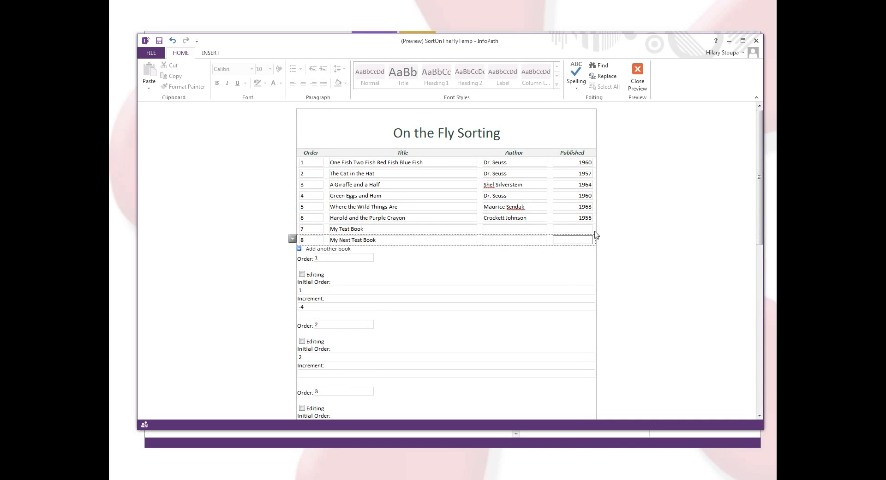
# Step: Set the order of My Test Book to the out-of-range value 18, and check its order value after the re-sort
pyautogui.click(316, 229)
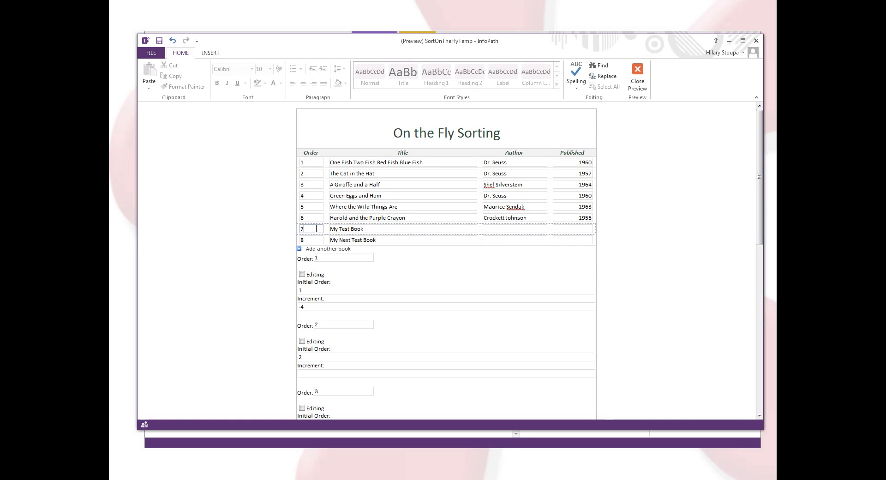
pyautogui.doubleClick(316, 228)
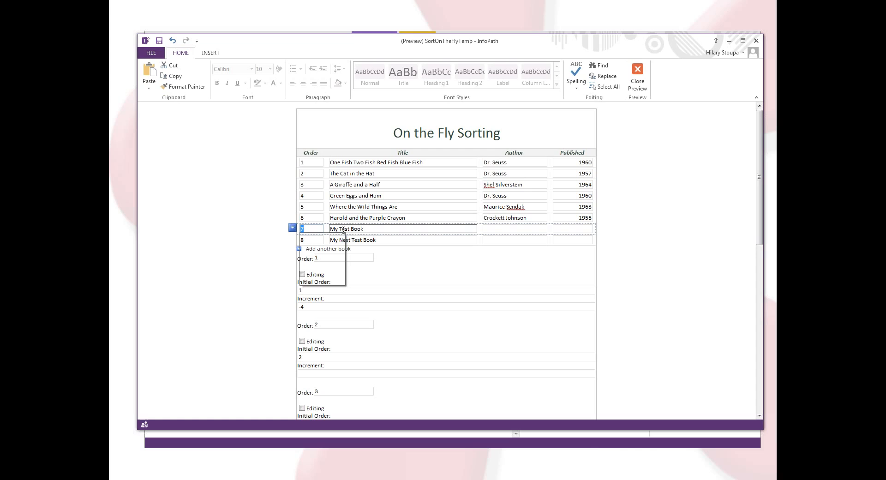
pyautogui.write('18')
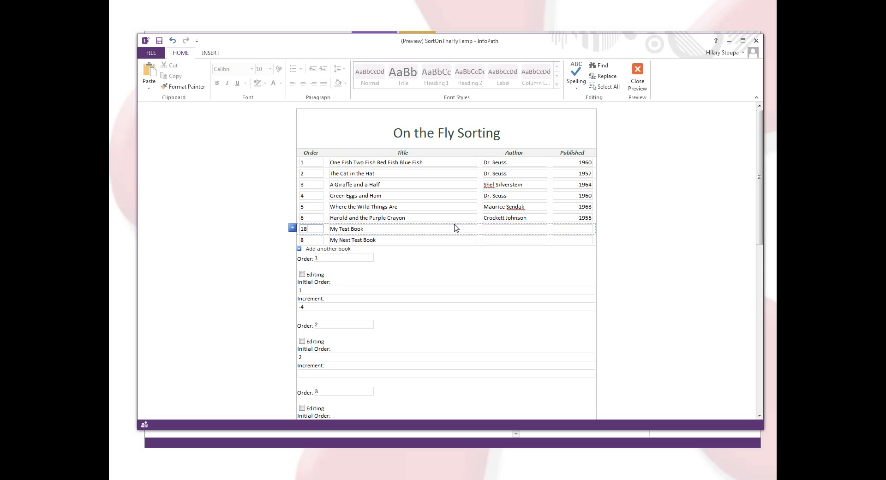
pyautogui.click(314, 240)
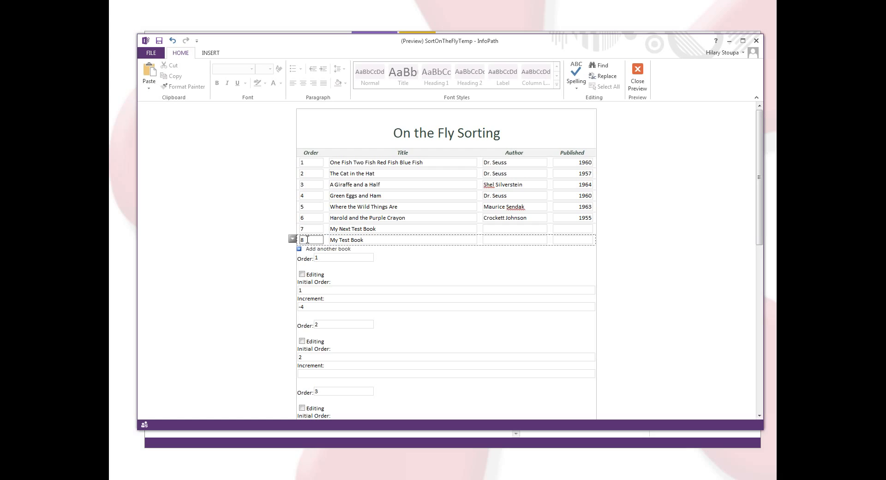
pyautogui.moveTo(307, 240); pyautogui.dragTo(302, 239)
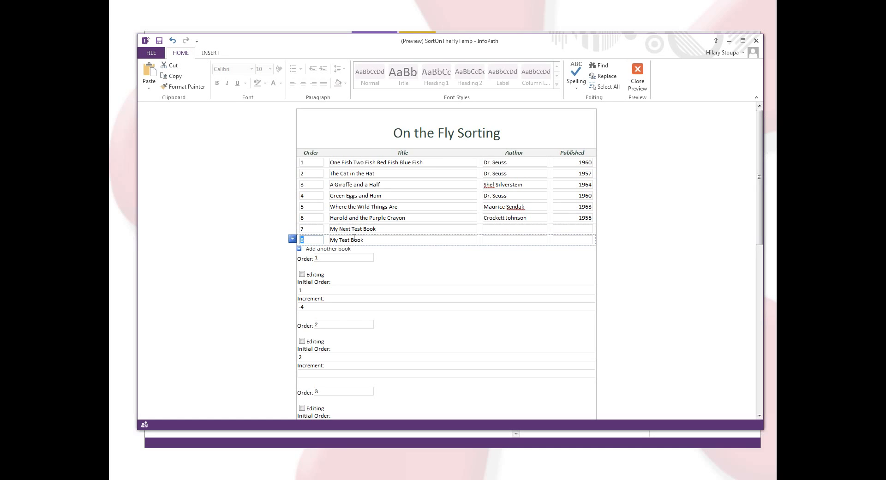
pyautogui.scroll(-1, 684, 259)
pyautogui.scroll(-1, 681, 257)
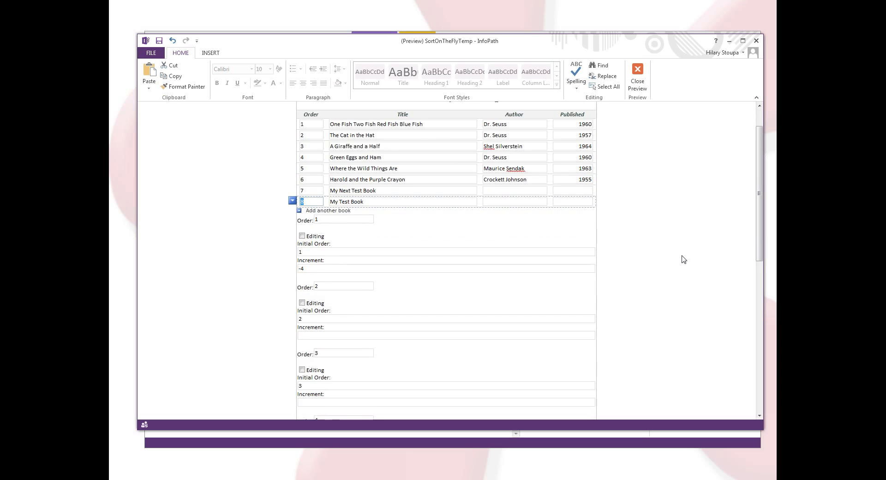
pyautogui.scroll(2, 681, 257)
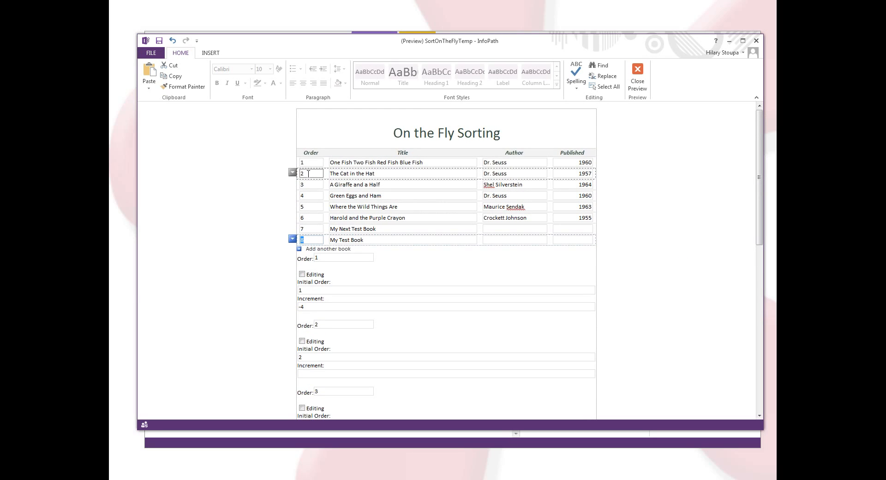
# Step: Move the Where the Wild Things Are row up two places with the table's built-in Move Up command
pyautogui.click(658, 243)
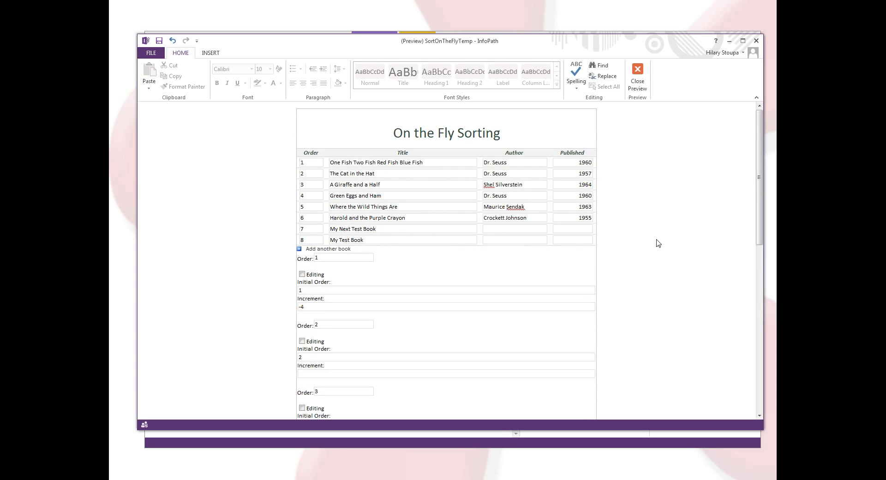
pyautogui.click(293, 206)
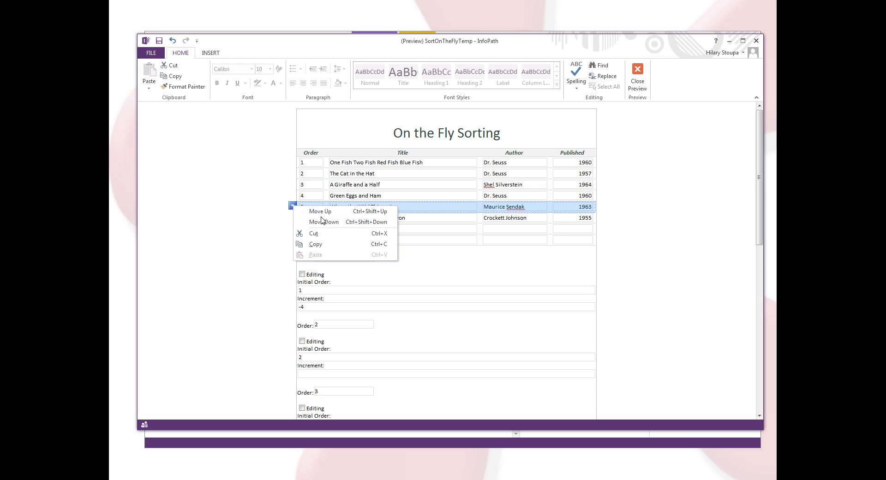
pyautogui.click(320, 214)
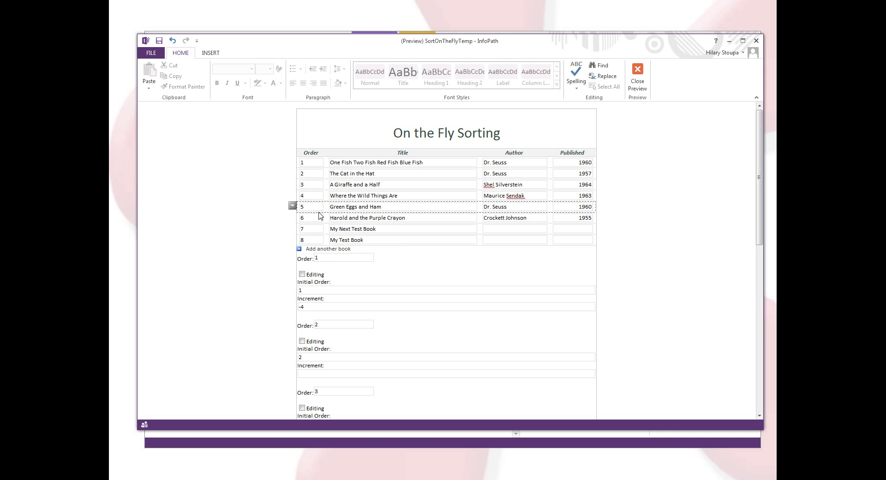
pyautogui.click(293, 195)
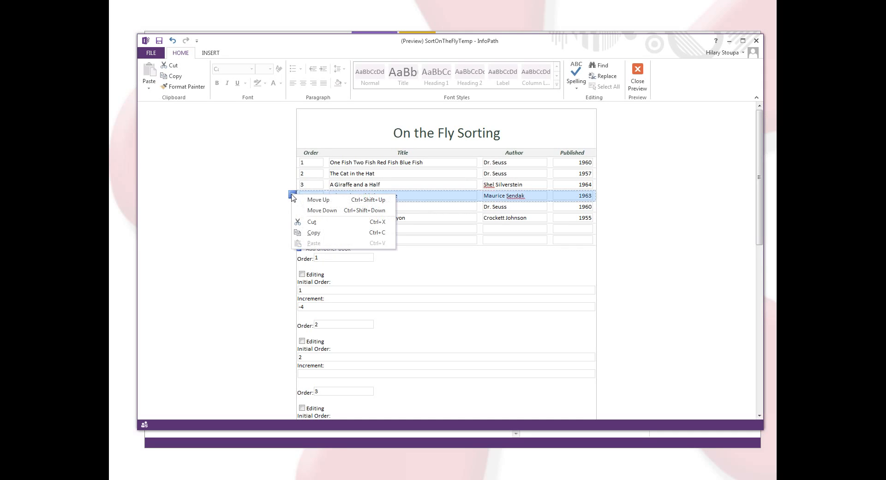
pyautogui.click(309, 201)
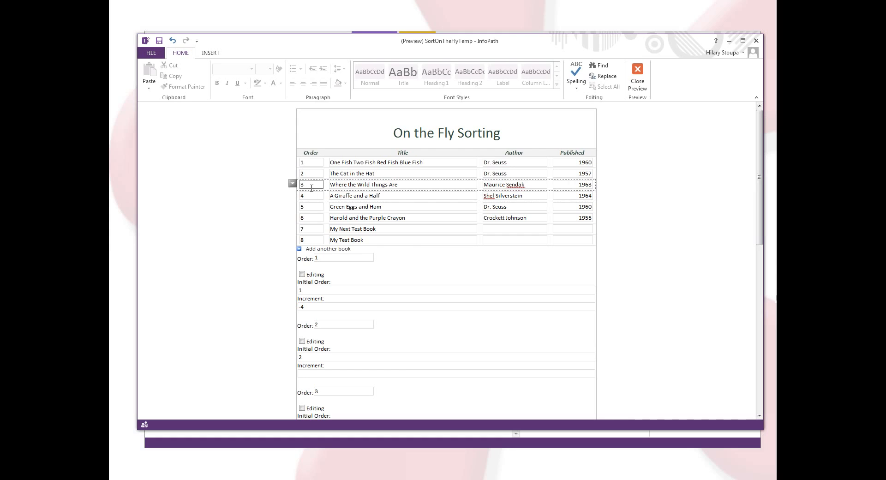
pyautogui.click(308, 214)
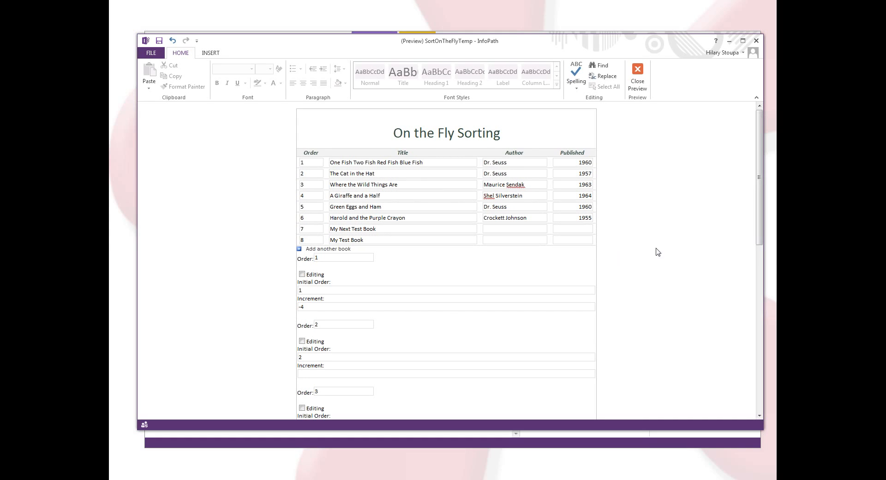
# Step: Set the order of My Next Test Book to 1 and let the table re-sort
pyautogui.scroll(-3, 669, 249)
pyautogui.scroll(-5, 669, 250)
pyautogui.doubleClick(306, 229)
pyautogui.write('1')
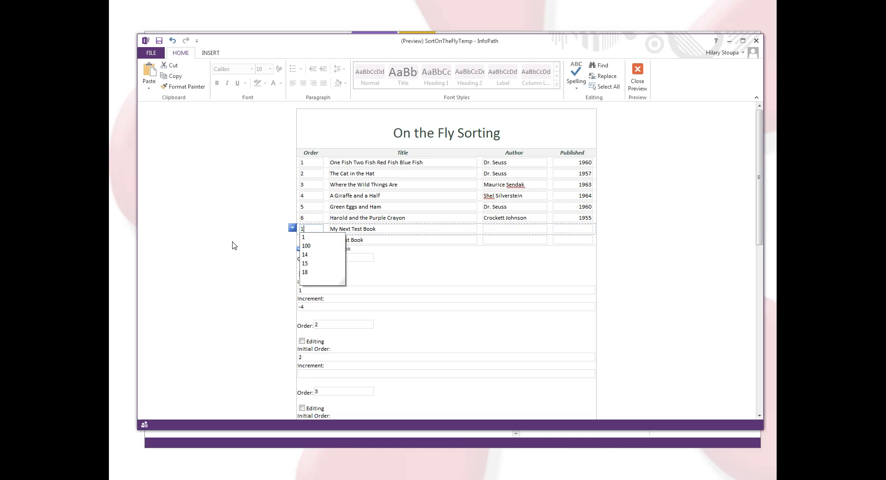
pyautogui.write('`')
pyautogui.press('BackSpace')
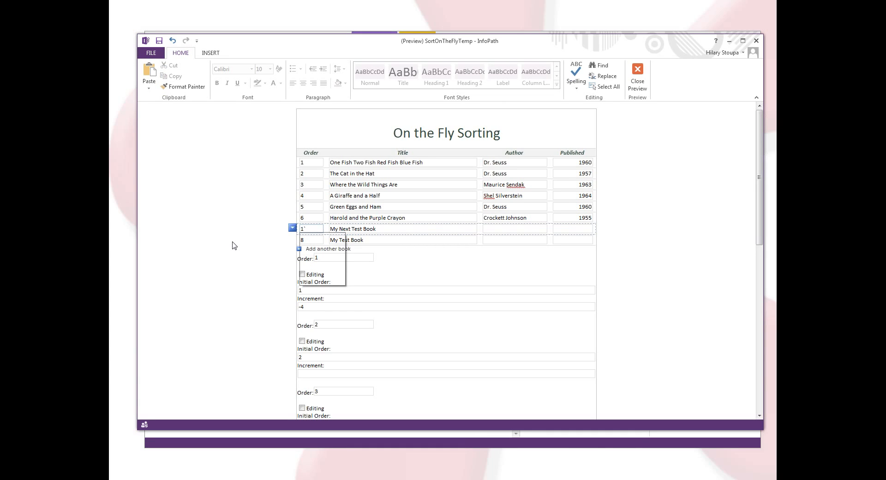
pyautogui.press('Tab')
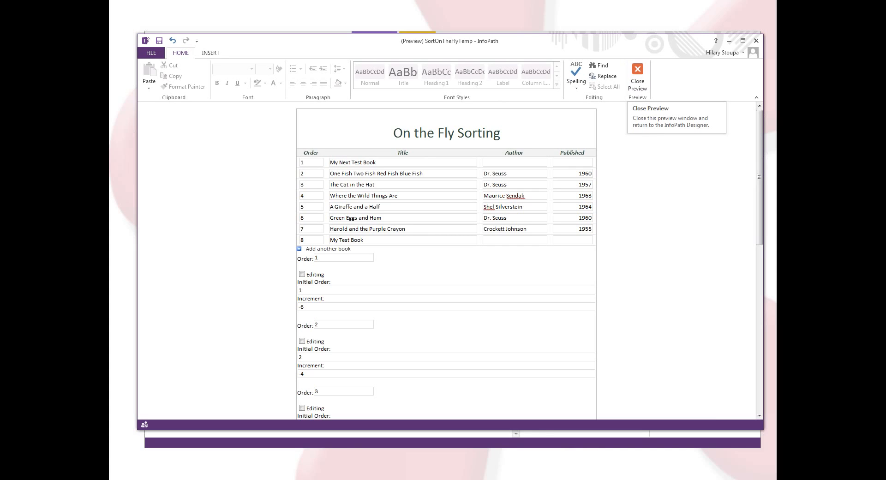
# Step: Close the form preview and the InfoPath window behind it
pyautogui.click(755, 41)
pyautogui.click(753, 37)
pyautogui.click(442, 257)
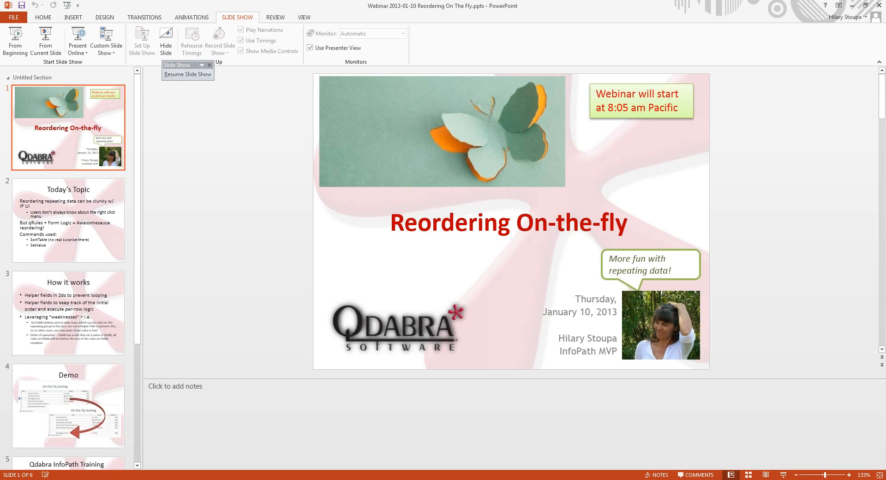
# Step: Return to the running PowerPoint slide show and display the Qdabra InfoPath Training slide
pyautogui.click(857, 6)
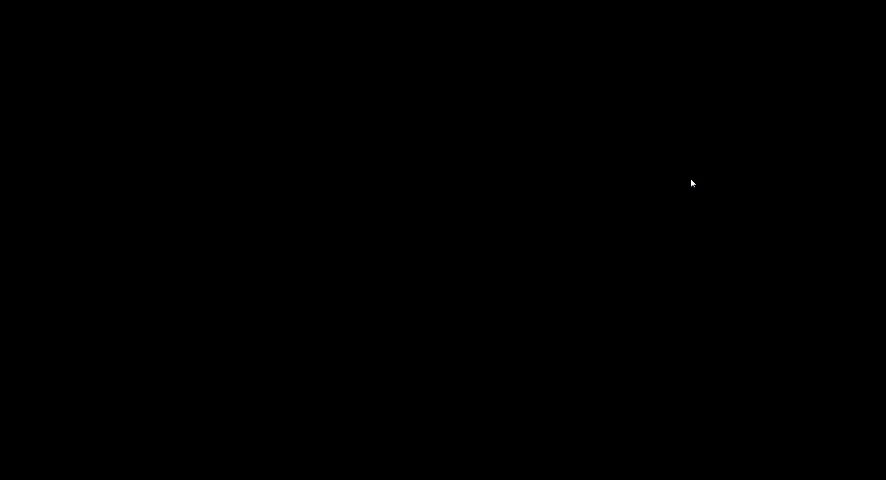
pyautogui.click(614, 202)
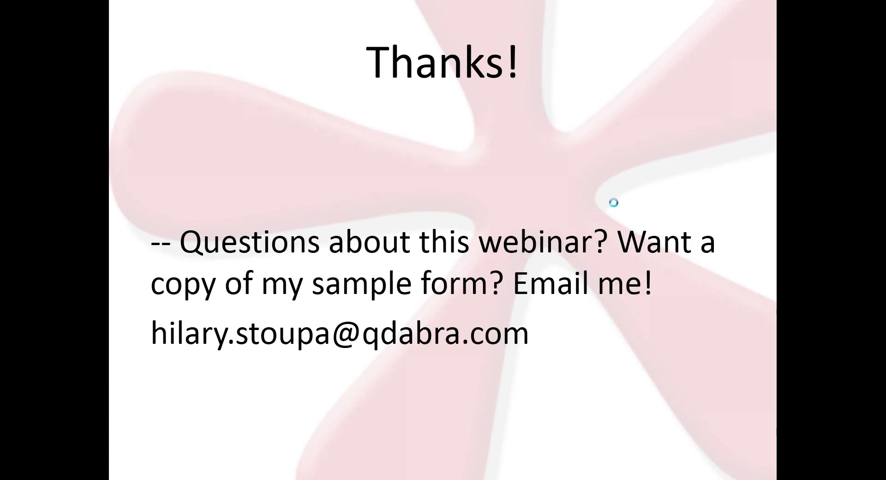
pyautogui.click(614, 202)
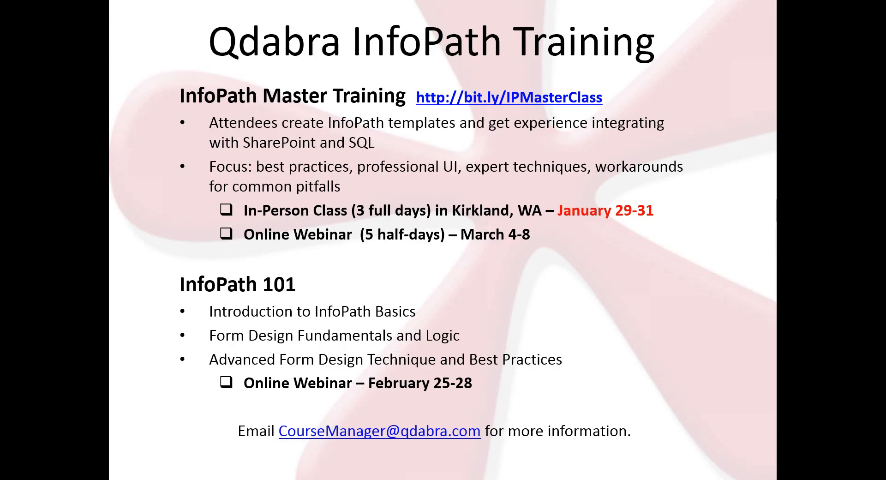